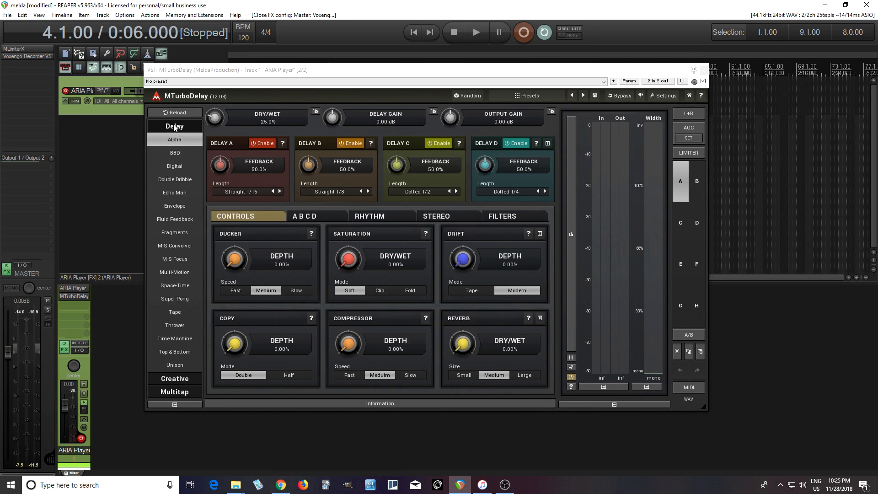
Browse the Creative and Multitap device categories and return to the Delay category.
left_click(176, 379)
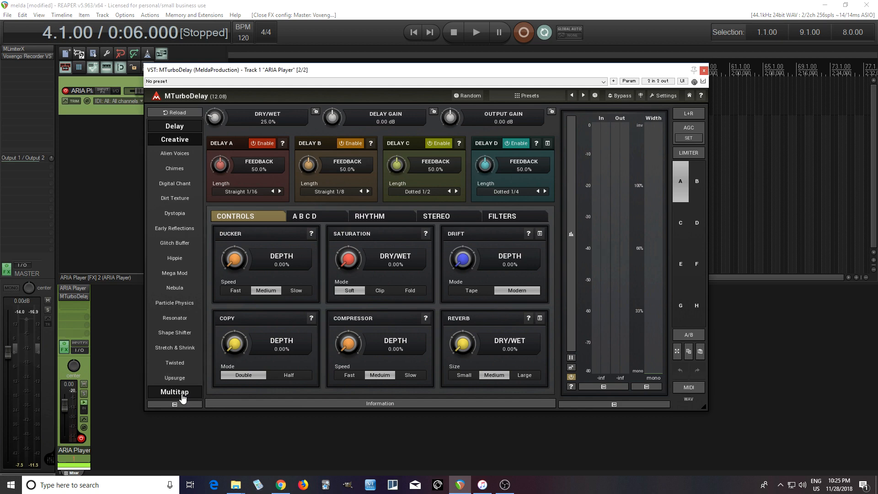
left_click(182, 397)
left_click(174, 130)
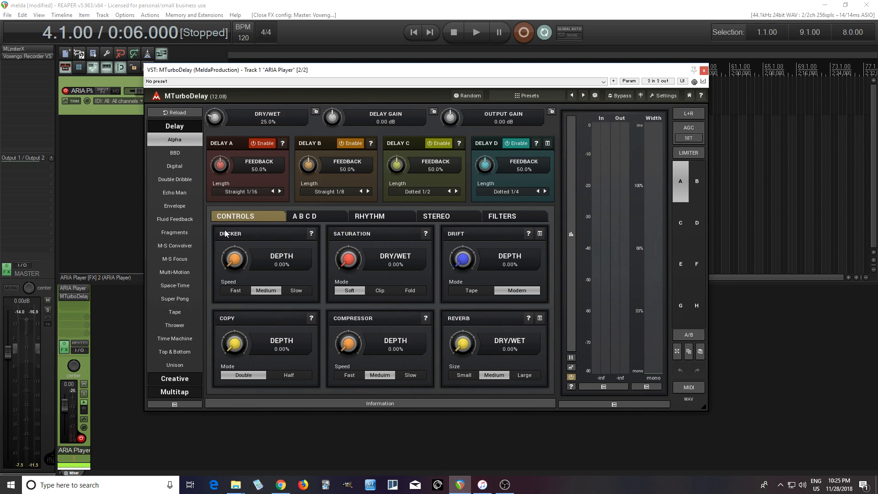
Load the BBD delay device and show its description.
left_click(185, 155)
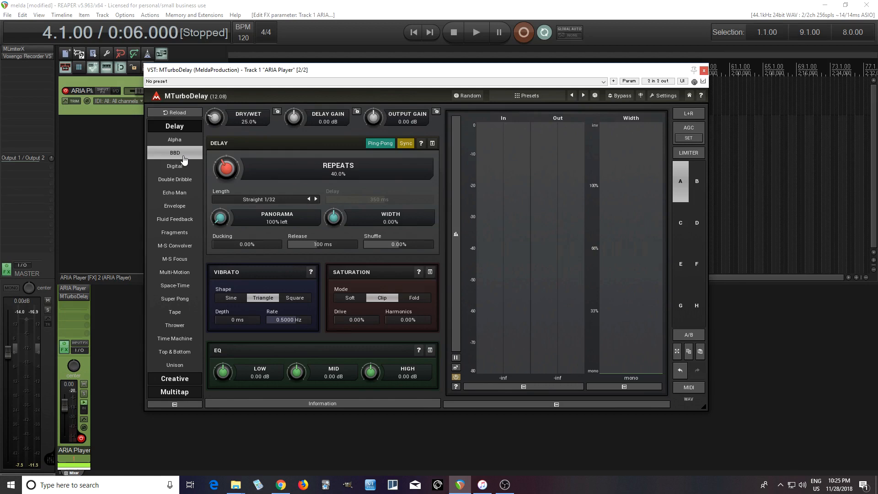
left_click(332, 404)
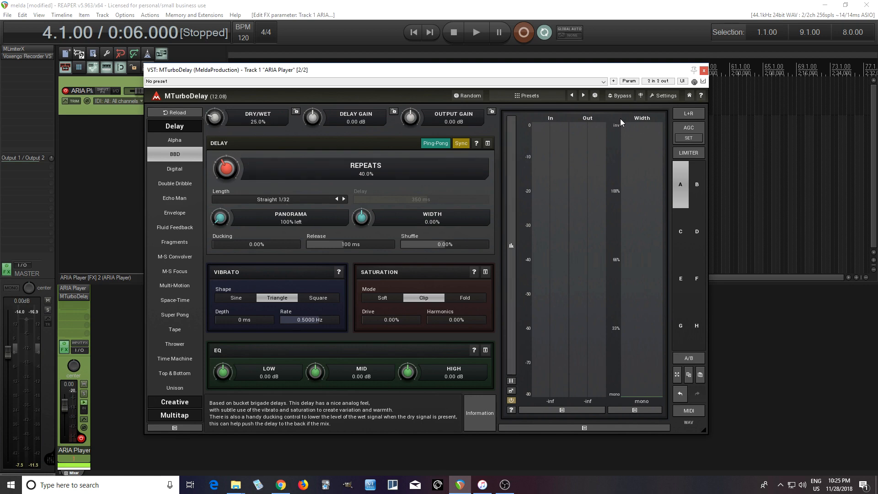
left_click(623, 97)
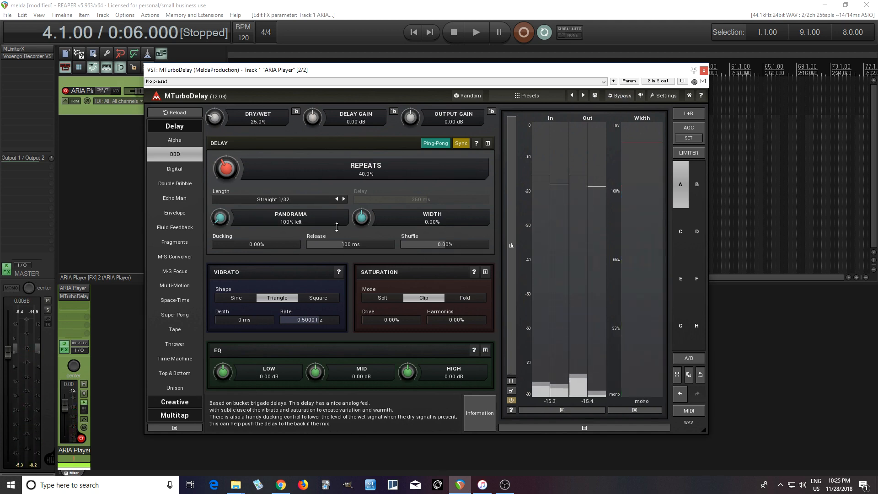
Turn off Sync and Ping-Pong for the BBD delay and set its delay time to 371 ms.
left_click(462, 144)
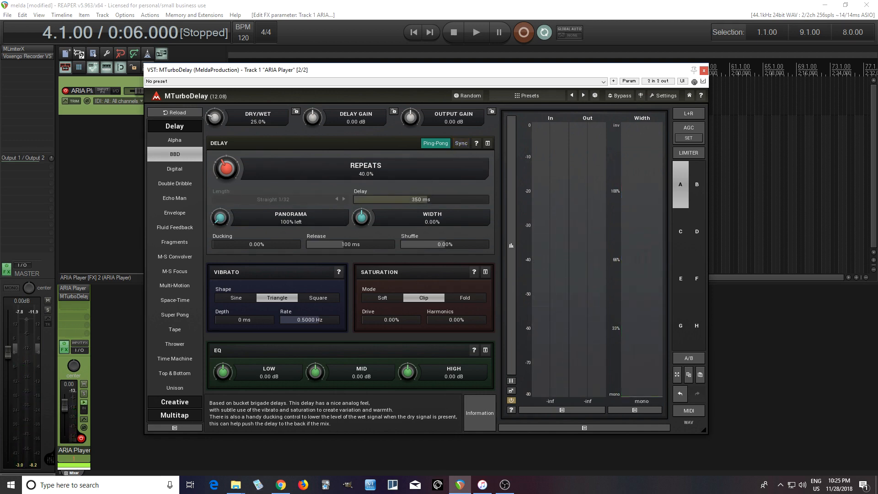
left_click_drag(434, 199, 427, 199)
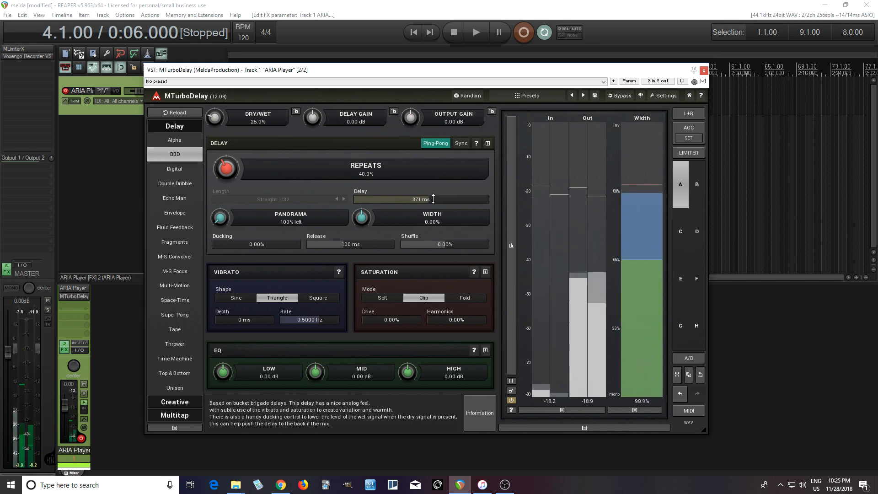
left_click(438, 145)
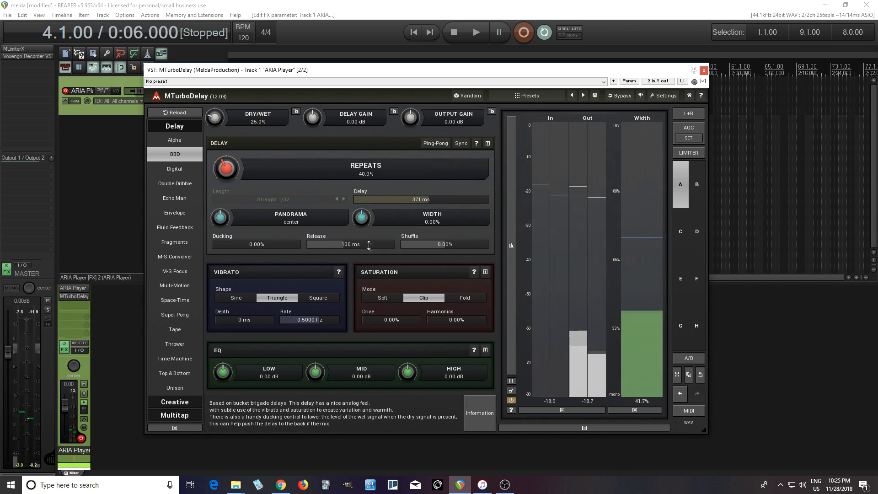
Try a width of +19.2% and ducking of 85.2% on the BBD delay, resetting both to 0%.
left_click_drag(362, 224, 362, 218)
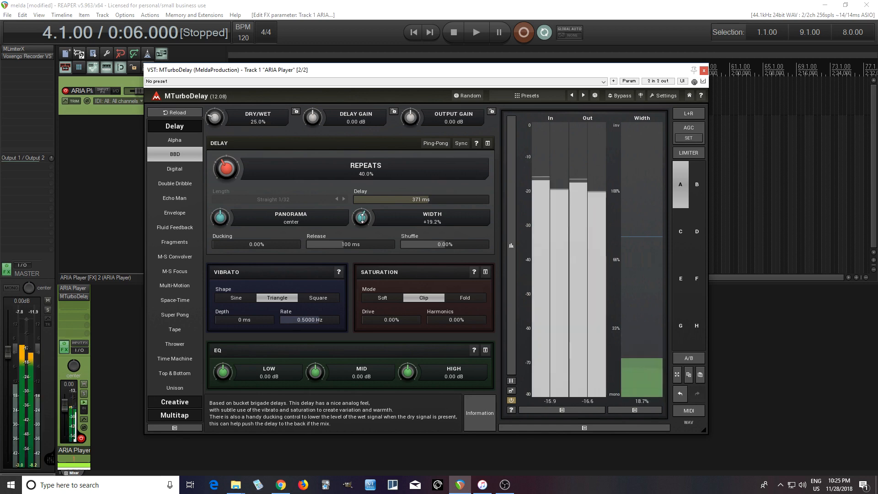
double_click(363, 218)
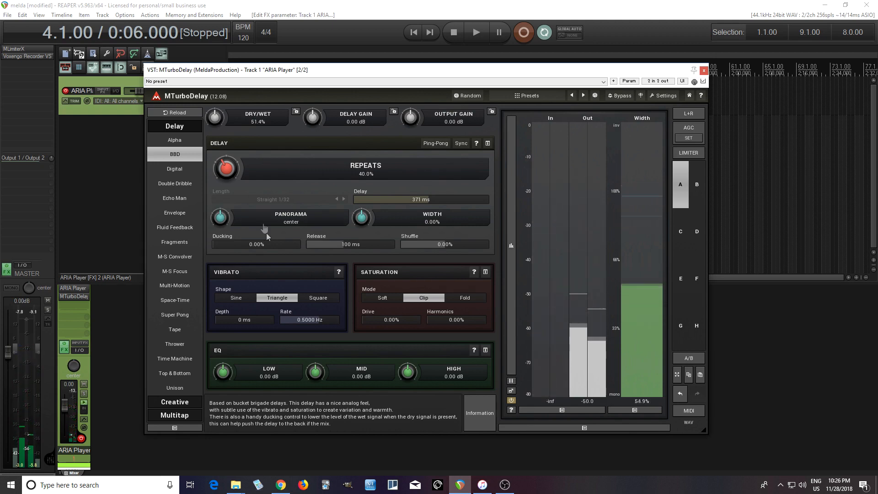
left_click_drag(282, 246, 282, 169)
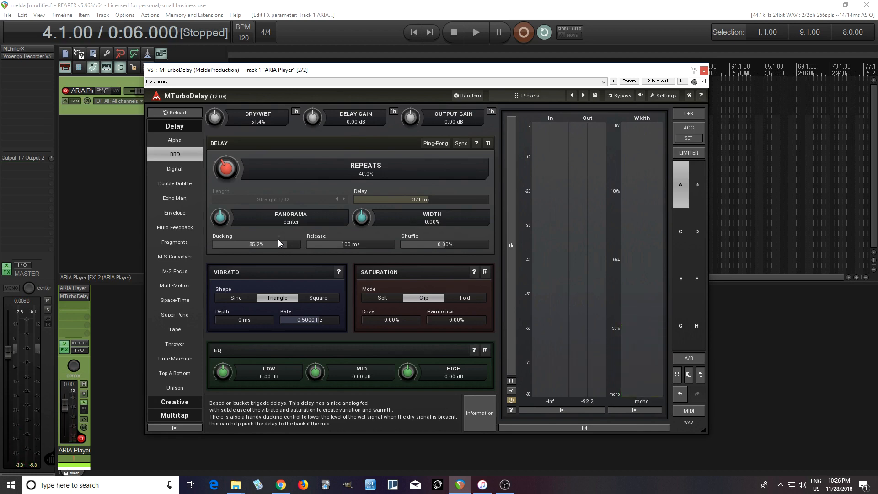
double_click(284, 245)
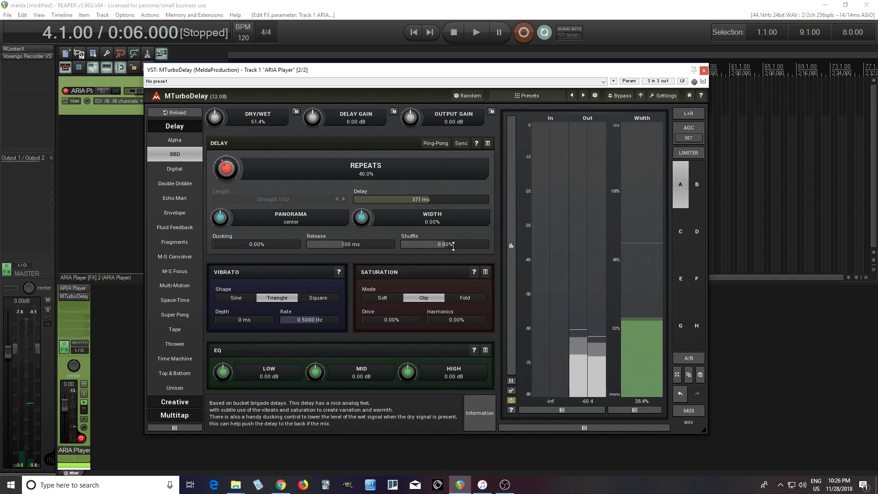
Set shuffle to +64.8%, vibrato to a 1.8 ms depth and 2.157 Hz rate, and dry/wet to 100%.
left_click_drag(453, 245, 454, 219)
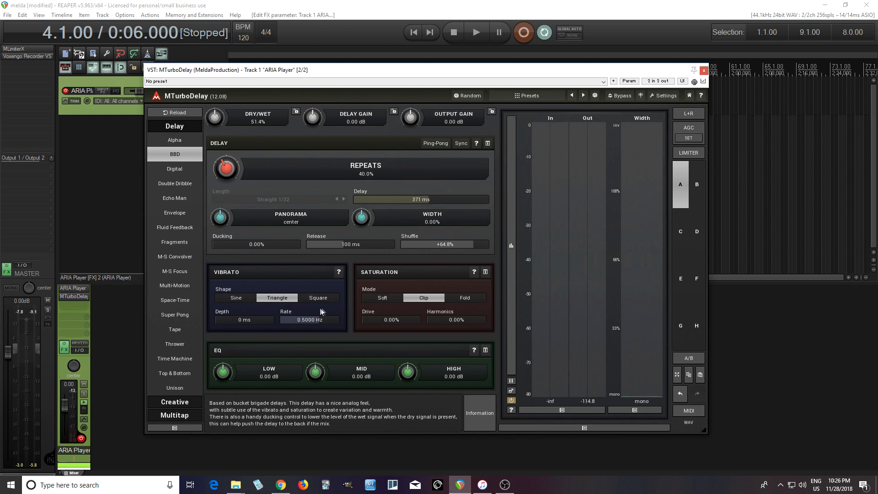
left_click_drag(246, 323, 246, 315)
left_click_drag(280, 322, 280, 316)
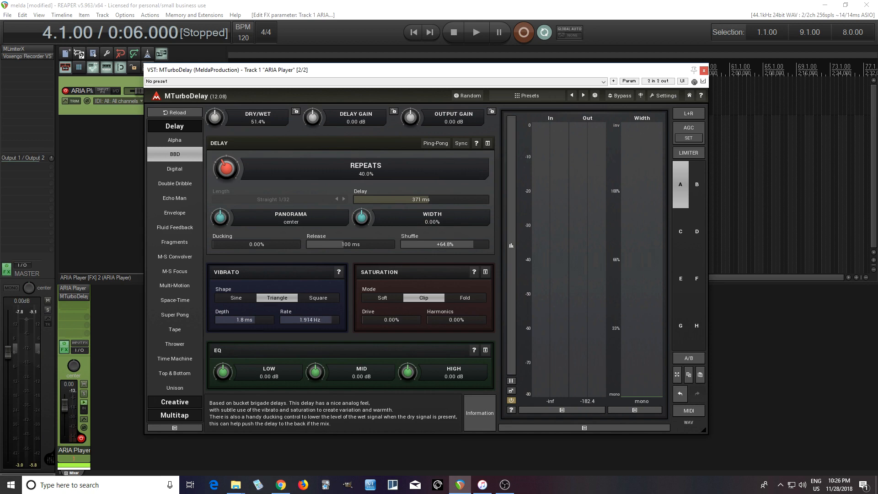
double_click(217, 117)
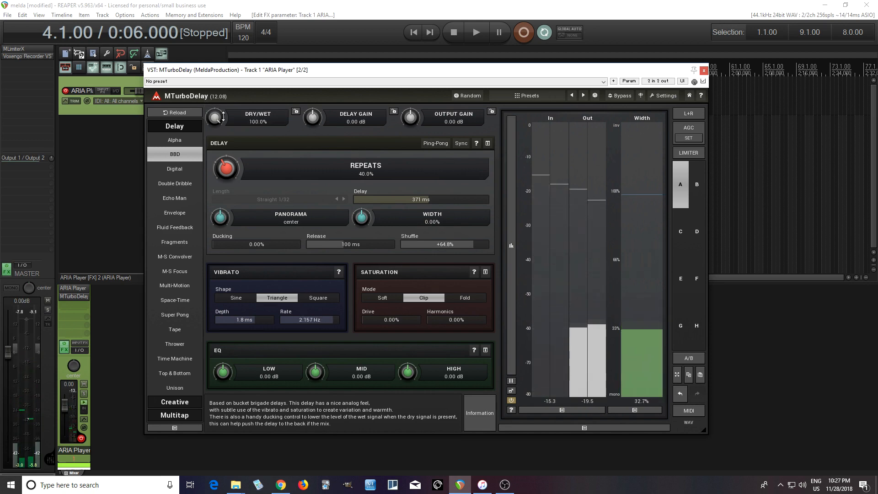
Try a vibrato rate of 1.368 Hz and reset the vibrato to 0 ms depth and 0.5 Hz rate.
left_click_drag(327, 323, 328, 327)
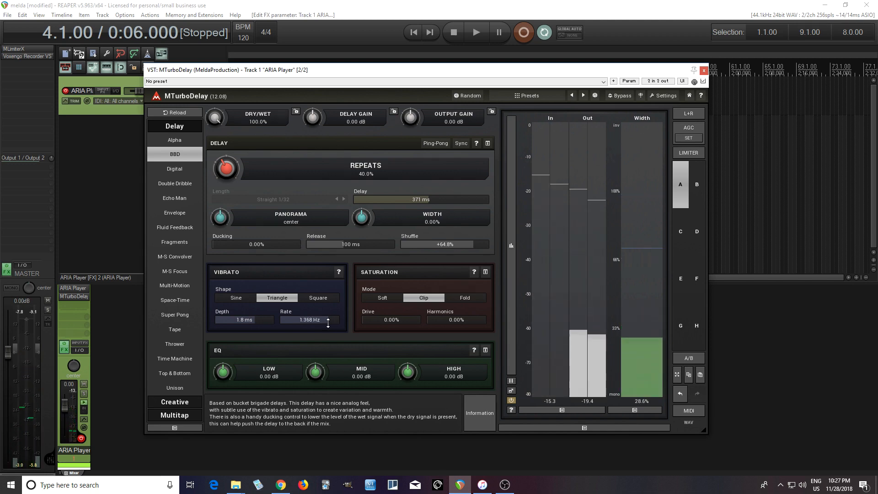
double_click(257, 320)
double_click(316, 321)
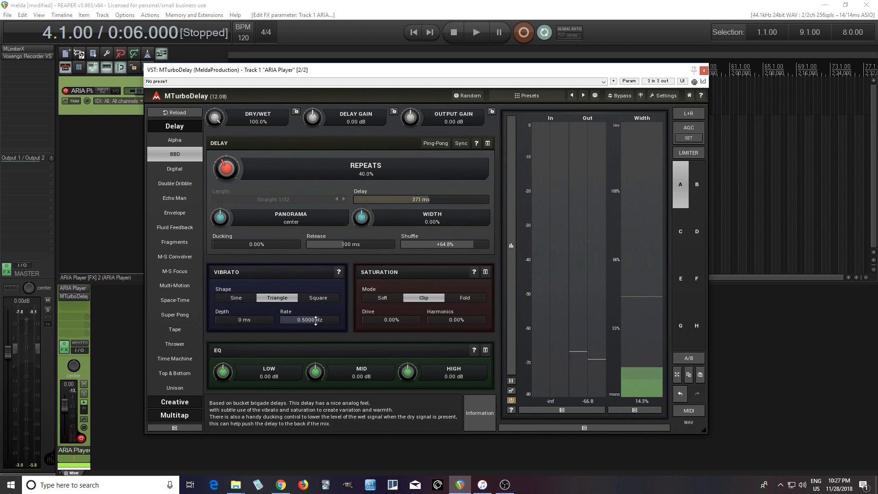
Try a saturation drive of 100% and reset it to 0%.
left_click_drag(395, 322, 396, 325)
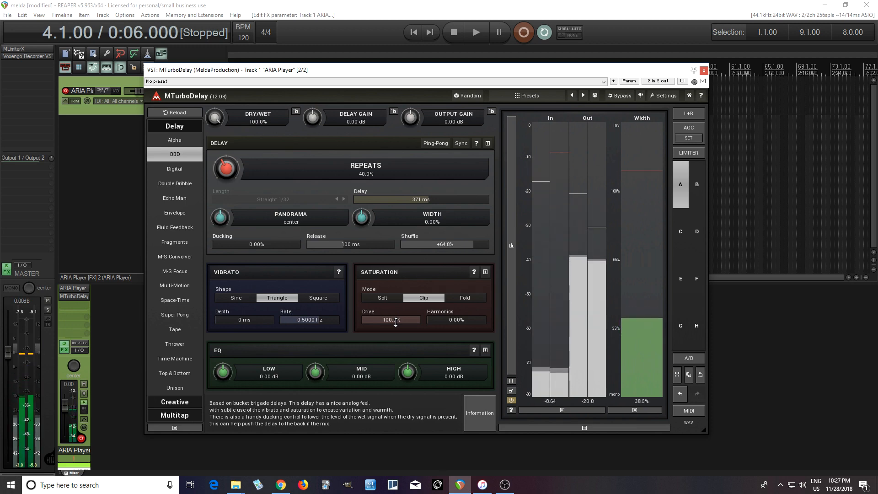
double_click(395, 322)
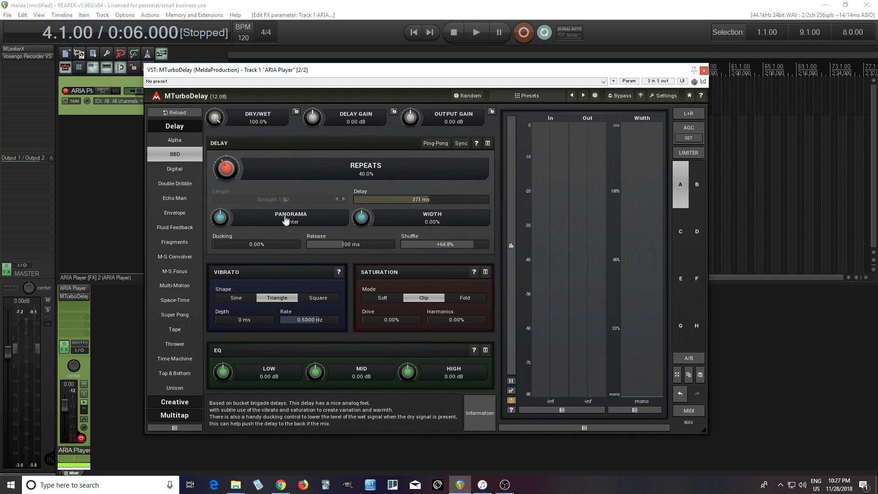
Load the Digital delay device after a brief look at Double Dribble.
left_click(183, 170)
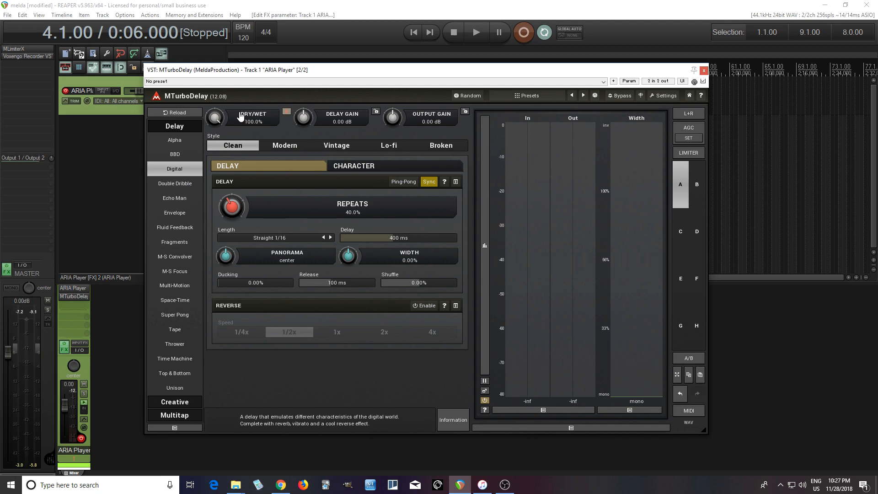
left_click(191, 185)
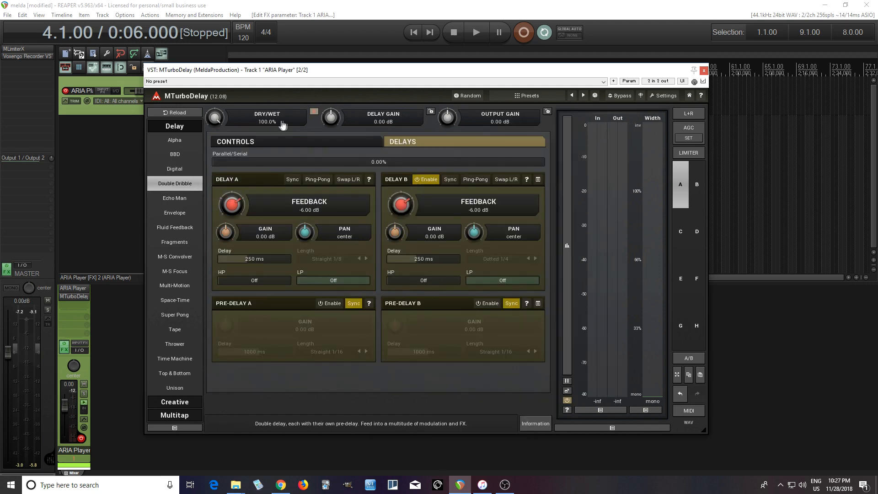
left_click(173, 169)
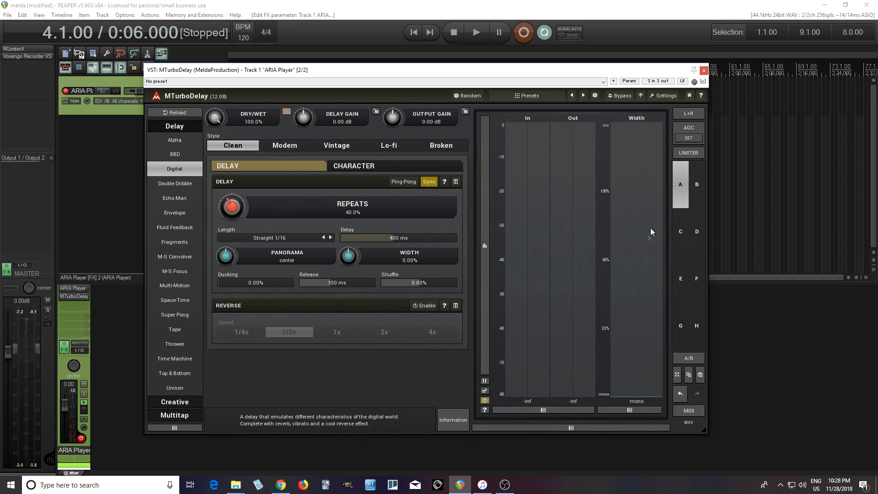
Turn off Sync on the Digital delay and audition the Broken, Lo-fi, Vintage and Modern styles, ending on Clean.
left_click(433, 183)
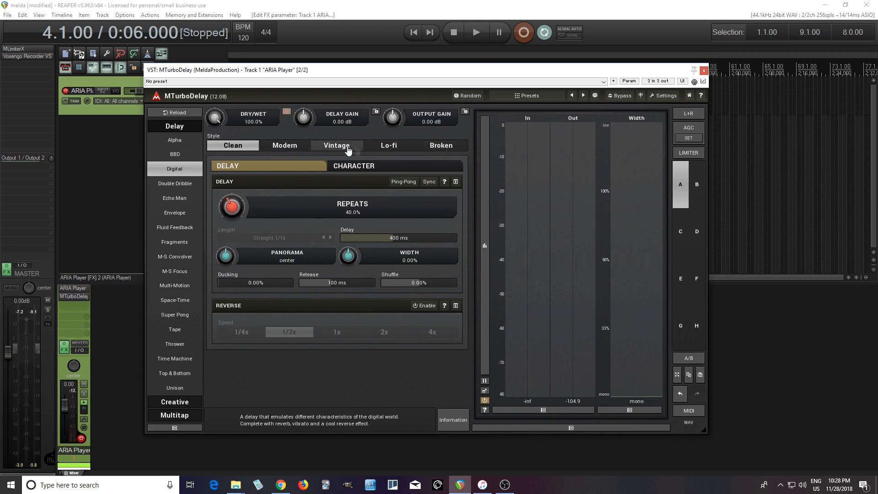
left_click(442, 148)
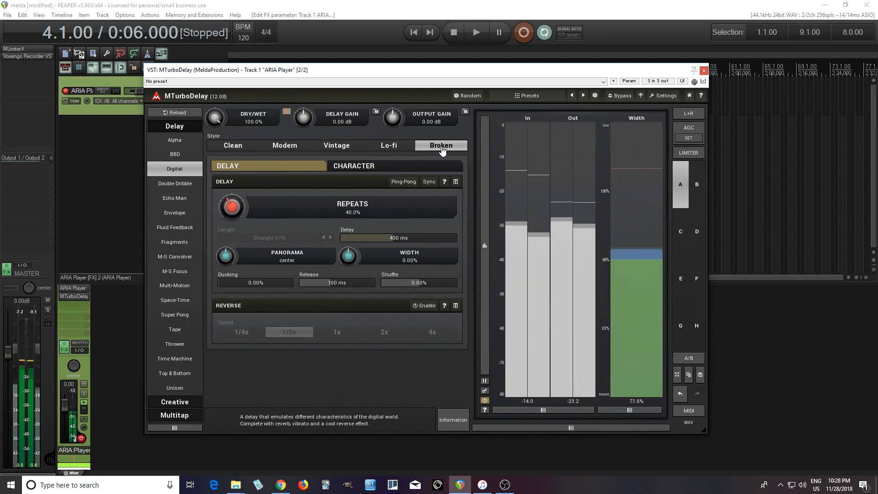
left_click(391, 146)
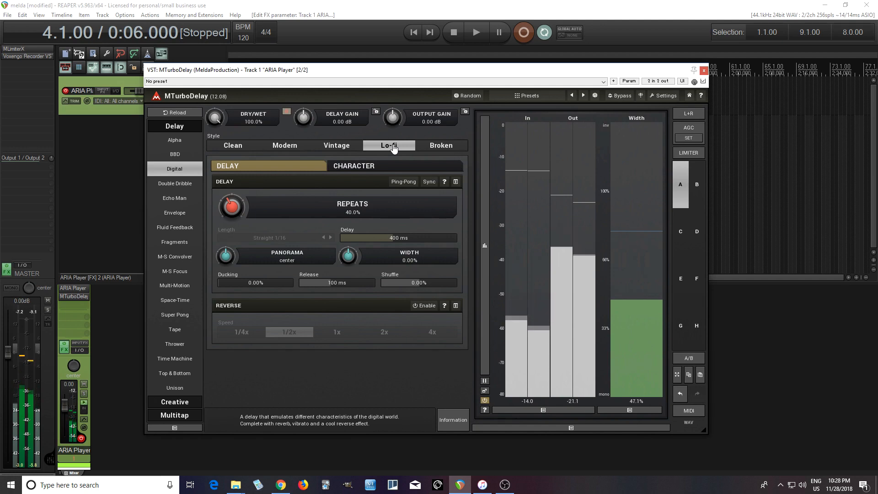
left_click(347, 147)
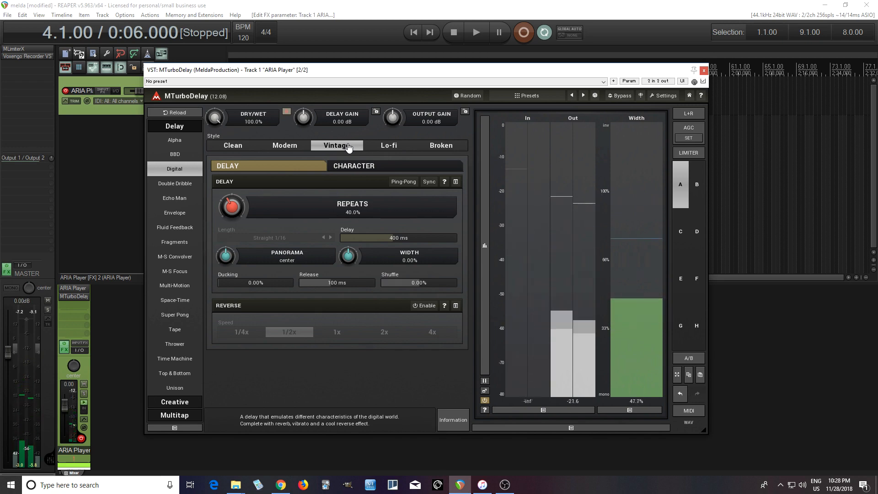
left_click(302, 147)
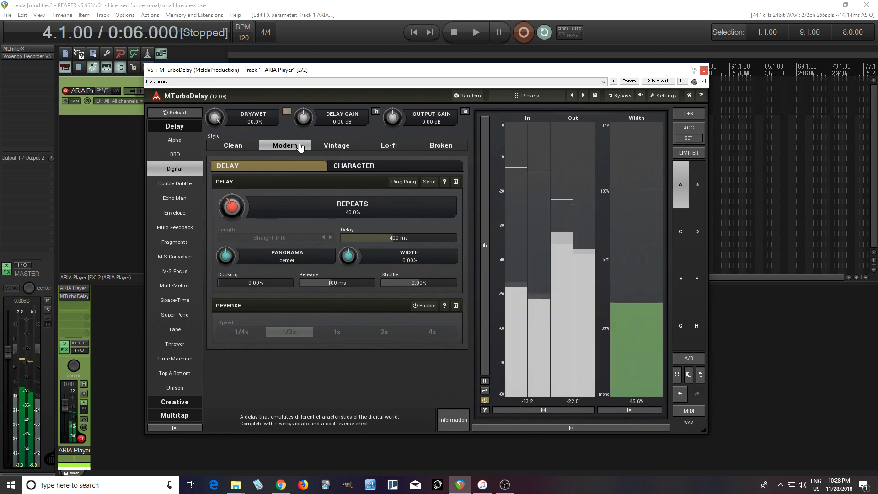
left_click(234, 147)
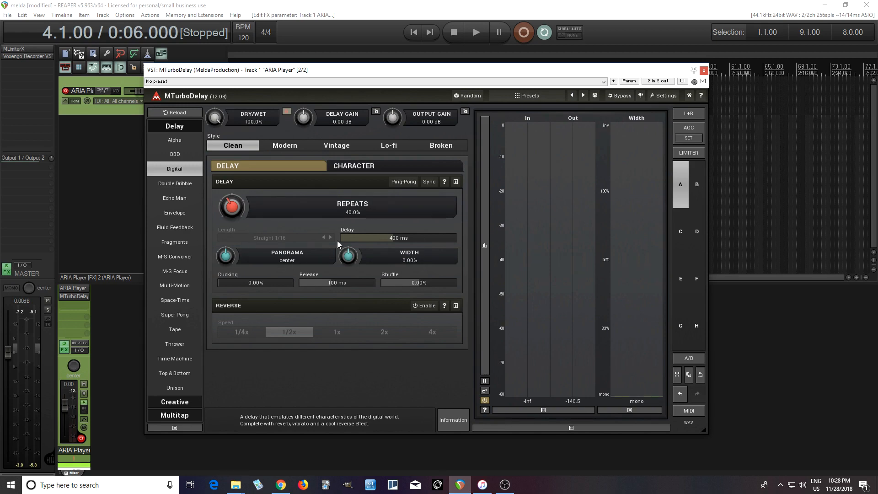
Try the 1/8 and 1/4 sync lengths for the Digital delay's reverb and cancel the value entry.
left_click(360, 169)
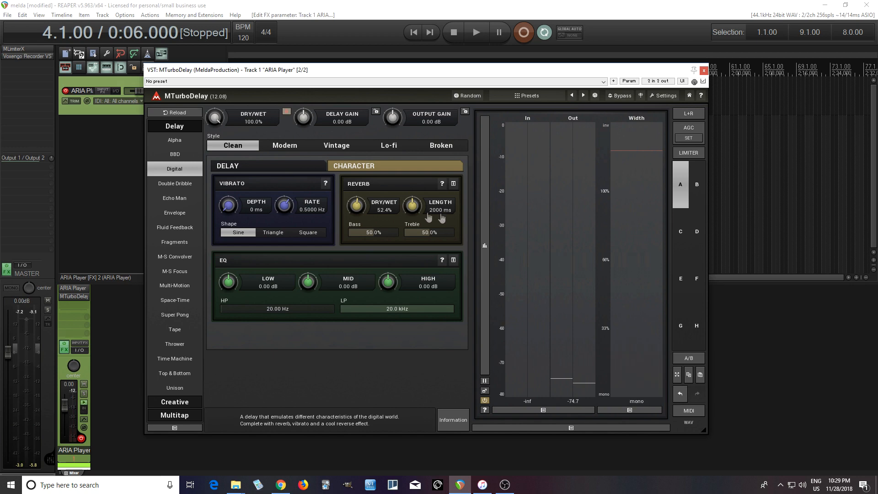
double_click(412, 206)
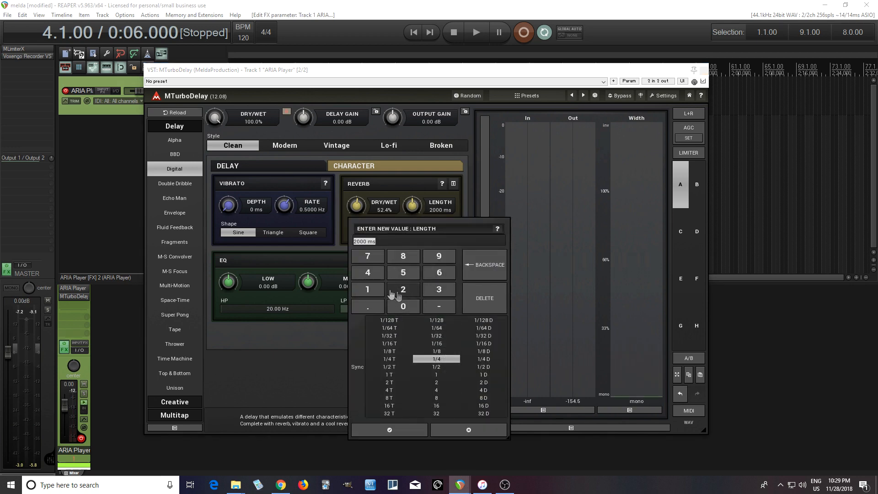
left_click(436, 351)
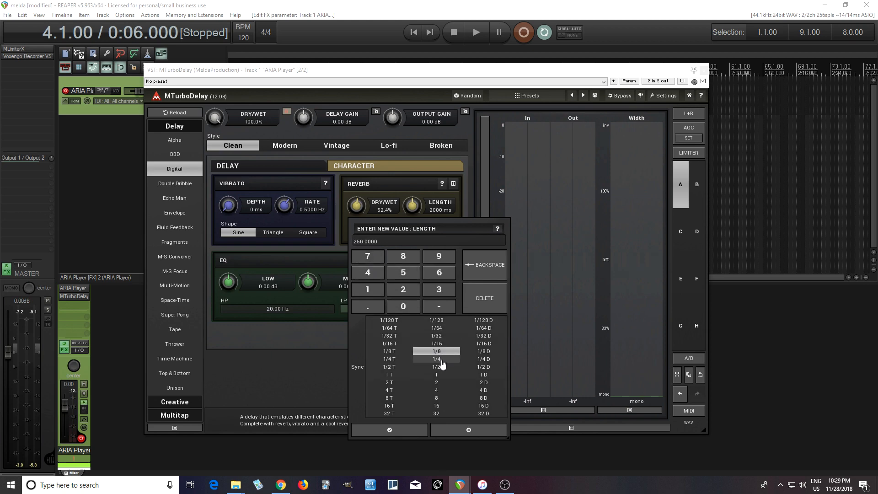
left_click(441, 361)
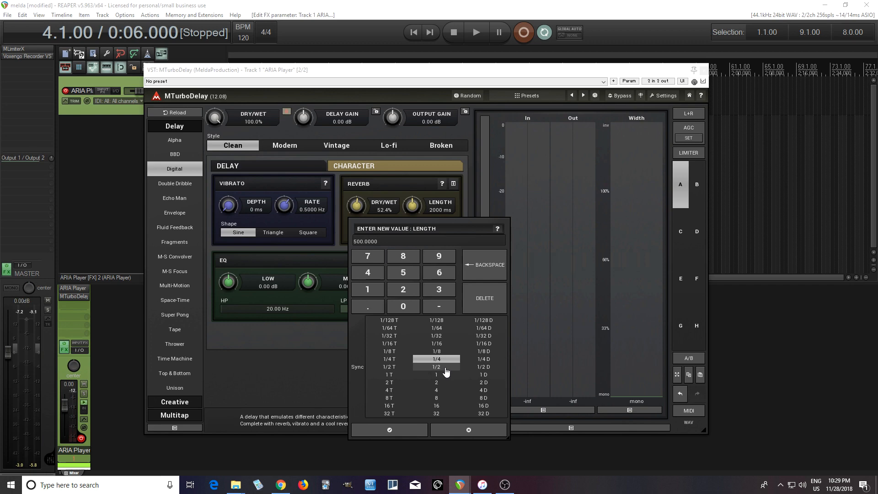
left_click(468, 430)
Enable Reverse on the Digital delay and set its speed to 1x.
left_click(262, 166)
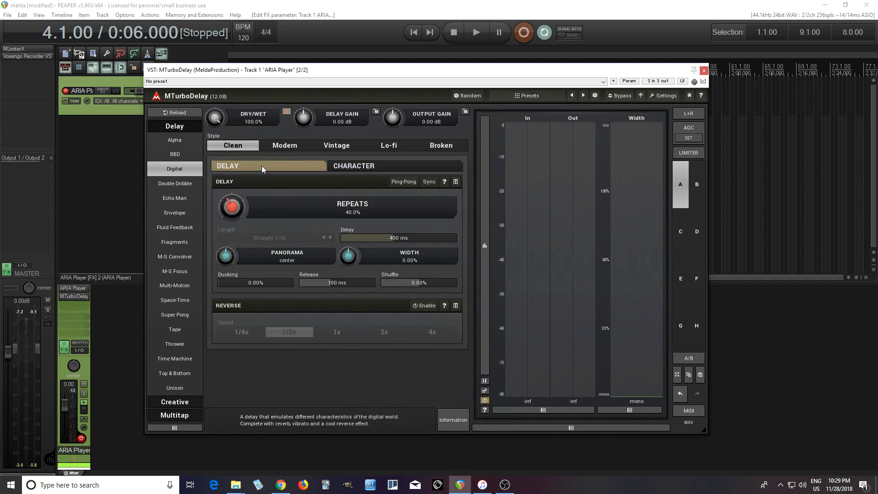
left_click(430, 310)
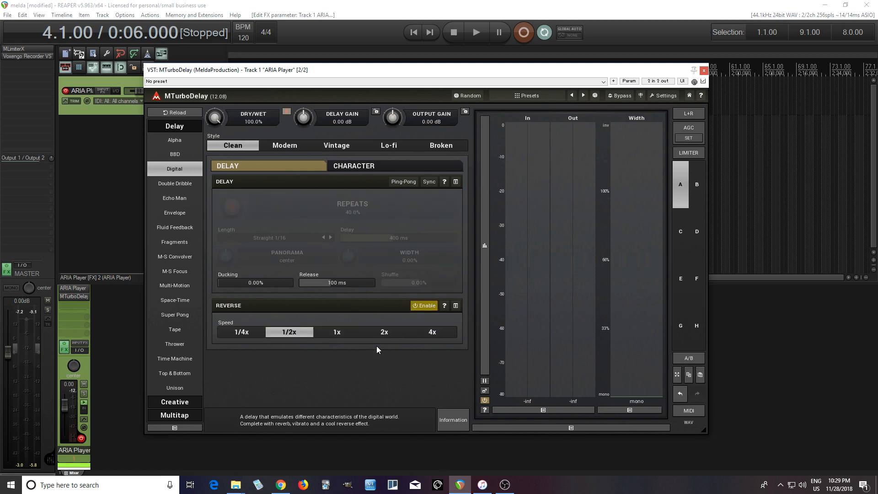
left_click(338, 333)
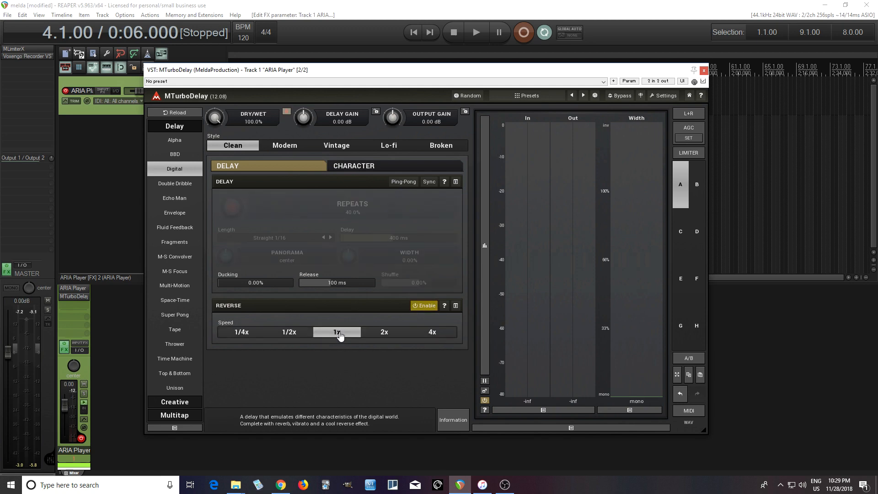
Audition the Digital delay's reverse speeds at 1/2x, 1/4x and 2x, ending on 1x.
left_click(298, 334)
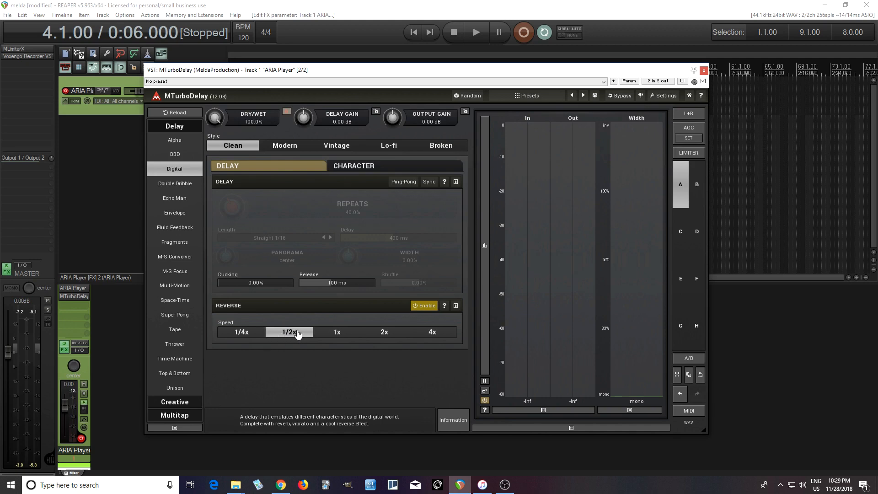
left_click(238, 336)
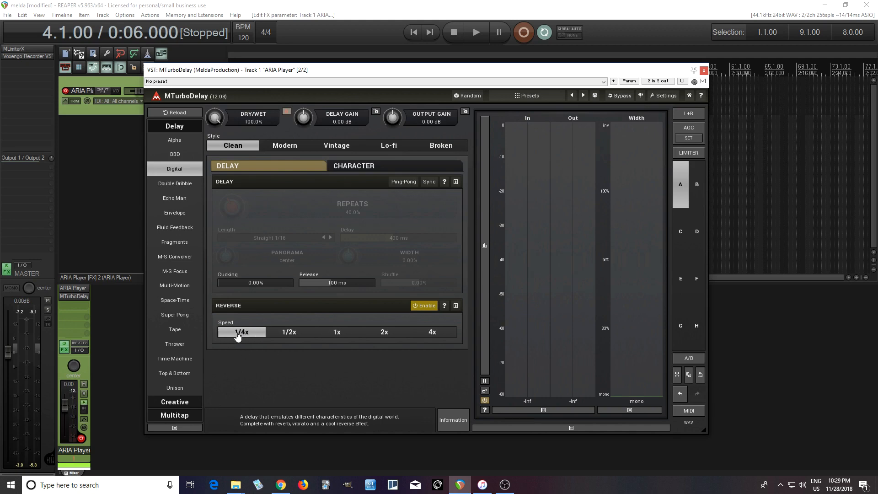
left_click(395, 332)
left_click(346, 335)
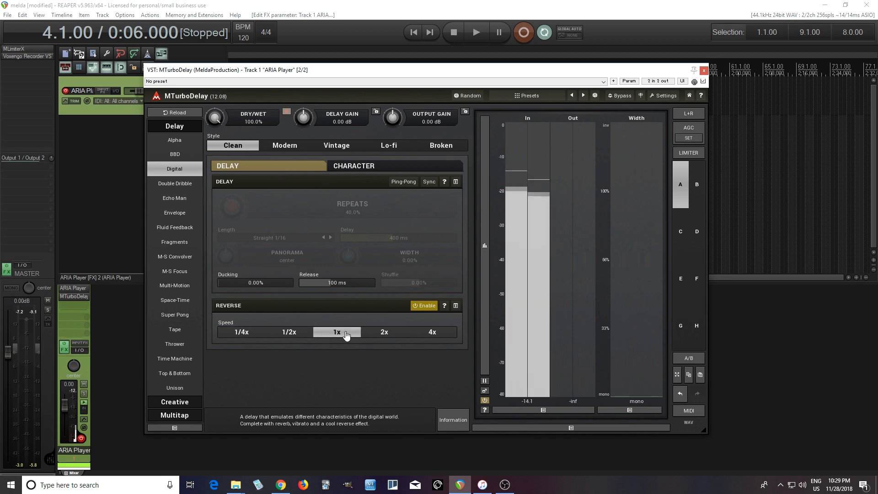
left_click(390, 338)
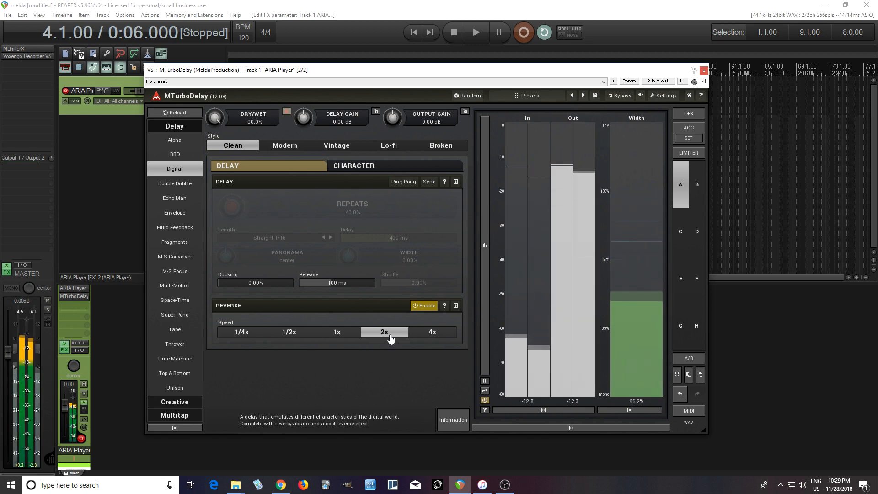
left_click(352, 336)
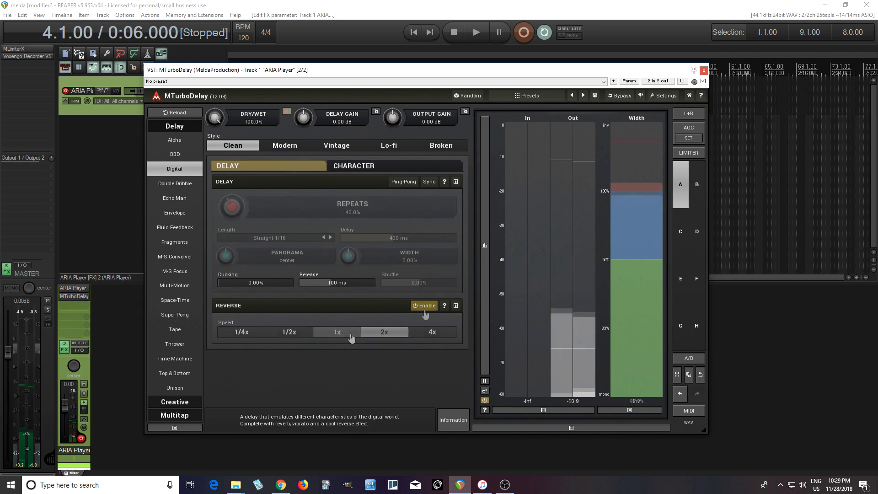
Lower Dry/Wet to 50.4% and compare the Digital delay with Reverse off and on, leaving Reverse disabled.
left_click(425, 310)
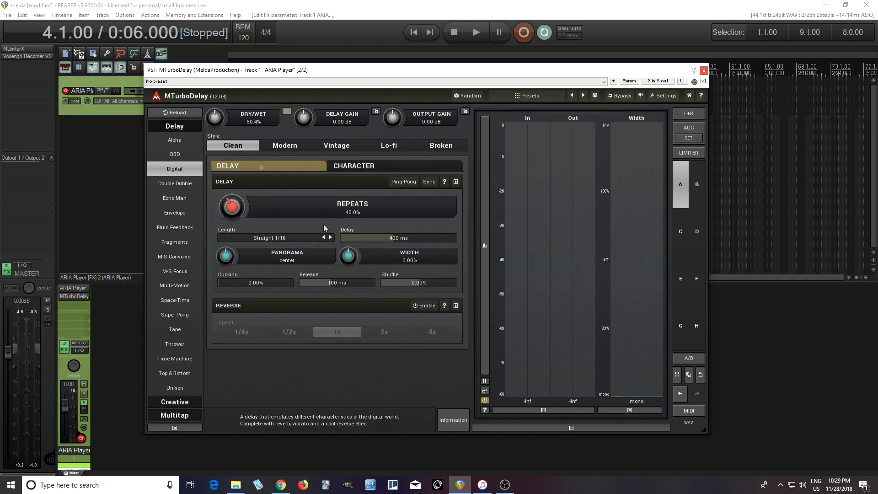
left_click(423, 306)
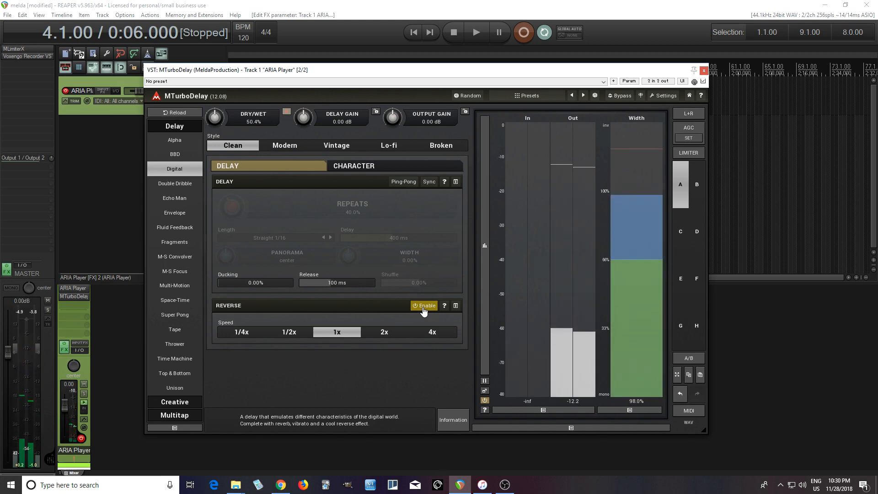
left_click(423, 309)
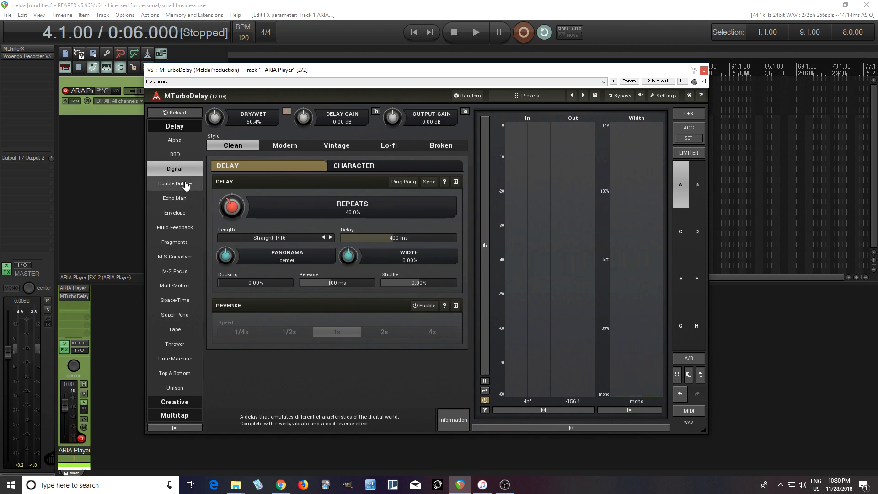
Load the Fragments delay and audition texture types for A, including Metal, ending on Water.
left_click(187, 243)
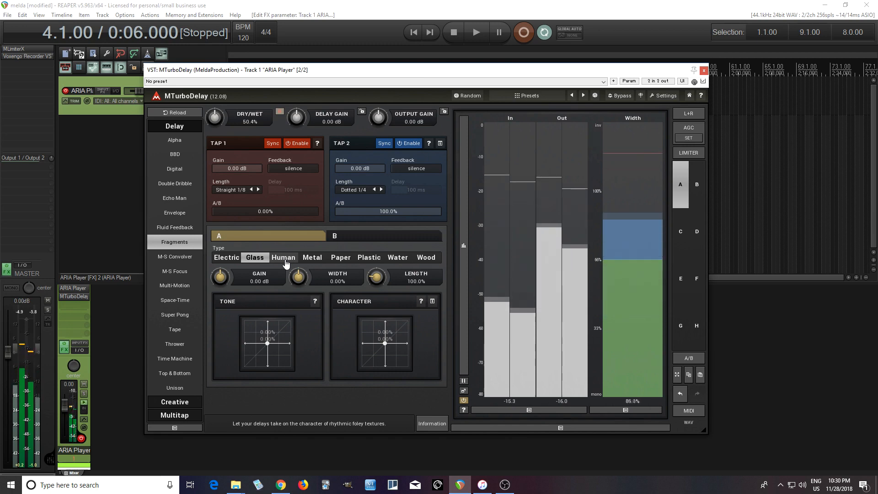
left_click(312, 259)
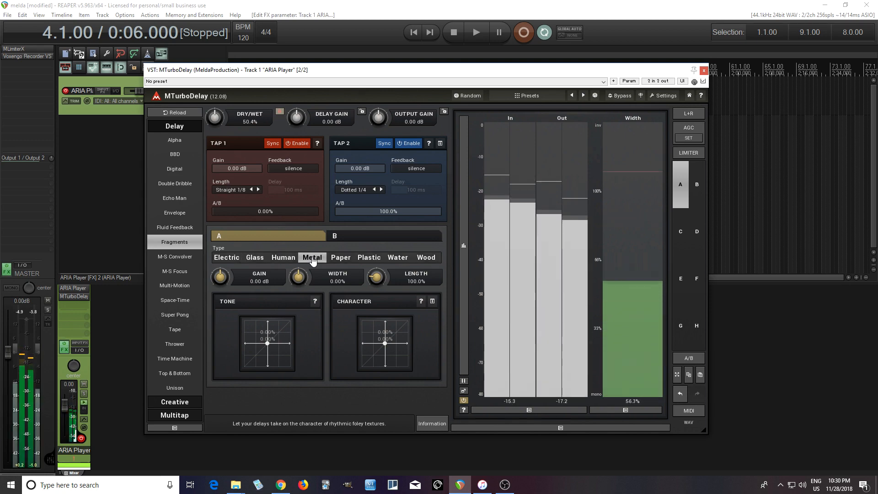
left_click(404, 258)
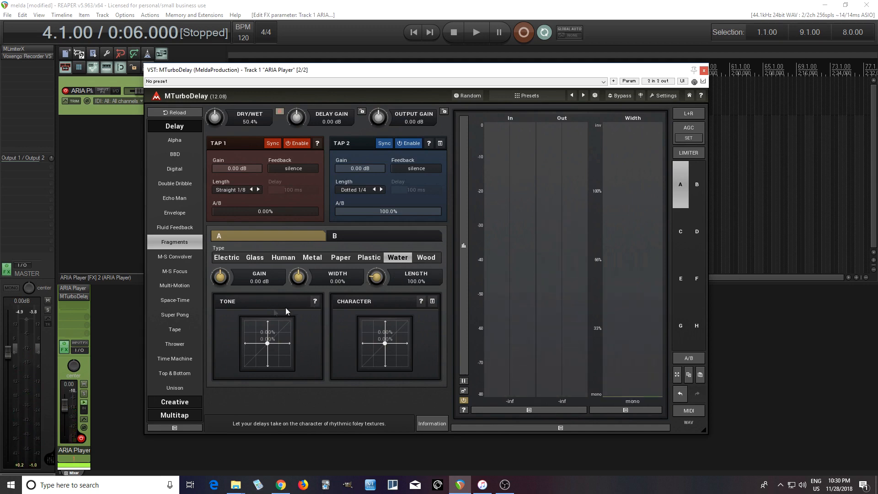
Load the Tape delay and set its Wow & Flutter and Age to 0%.
left_click(191, 334)
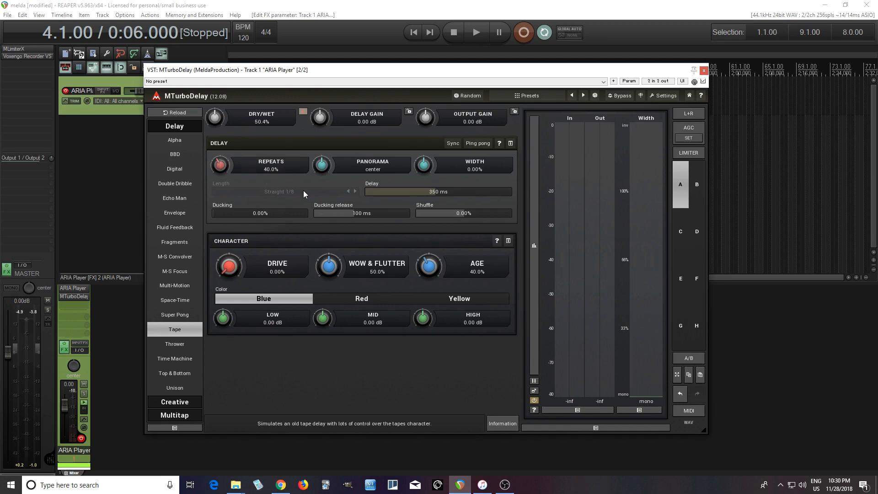
left_click_drag(229, 173, 229, 118)
left_click_drag(442, 190, 442, 227)
left_click_drag(417, 191, 435, 191)
left_click_drag(237, 176, 237, 192)
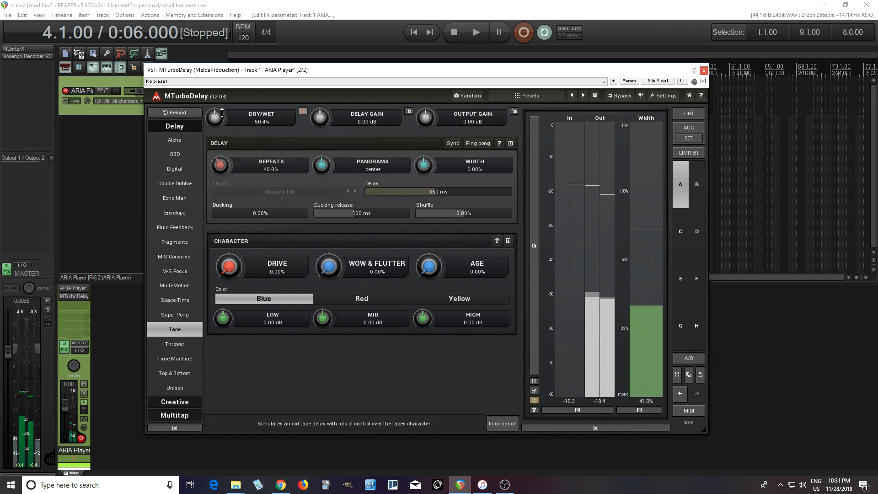
Set the Tape delay's Dry/Wet to 100% and audition Wow & Flutter and Age at 100%, ending at 0% and 40%.
left_click_drag(222, 113, 222, 109)
left_click_drag(337, 272, 337, 269)
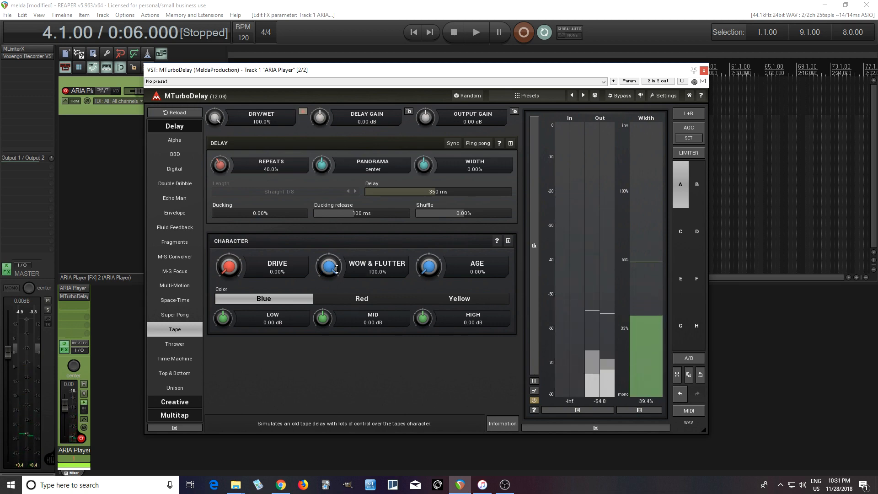
left_click_drag(337, 271, 337, 281)
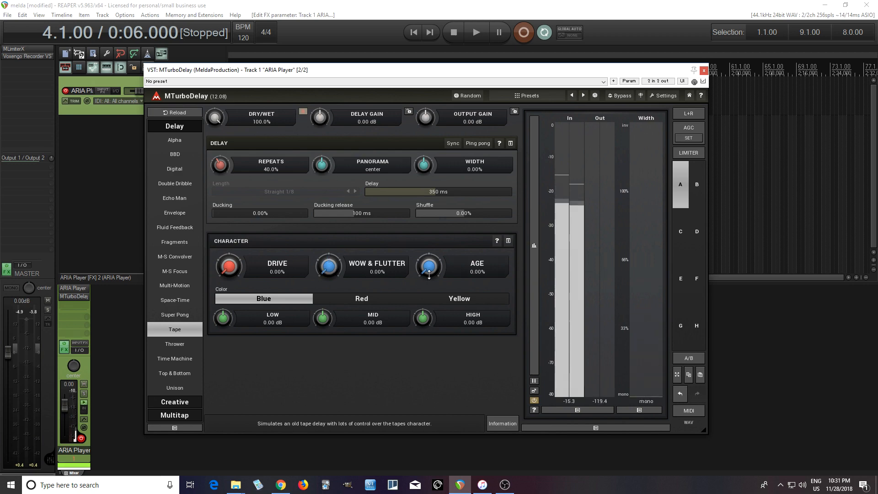
left_click_drag(429, 264, 429, 218)
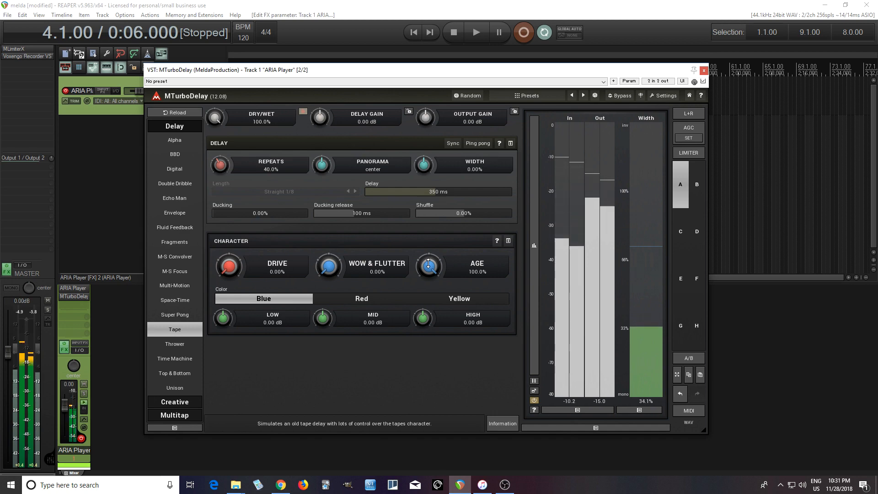
double_click(429, 264)
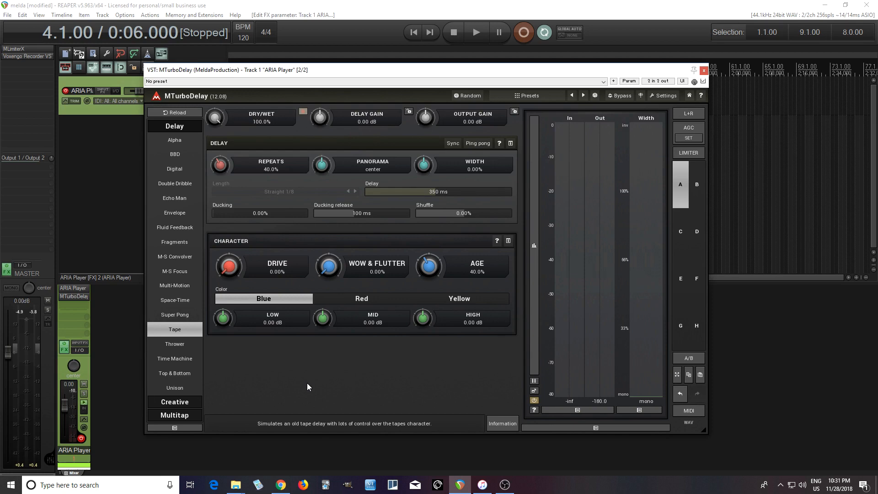
Load Chimes from the Creative devices and set its Dry/Wet to 40.8%.
left_click(190, 404)
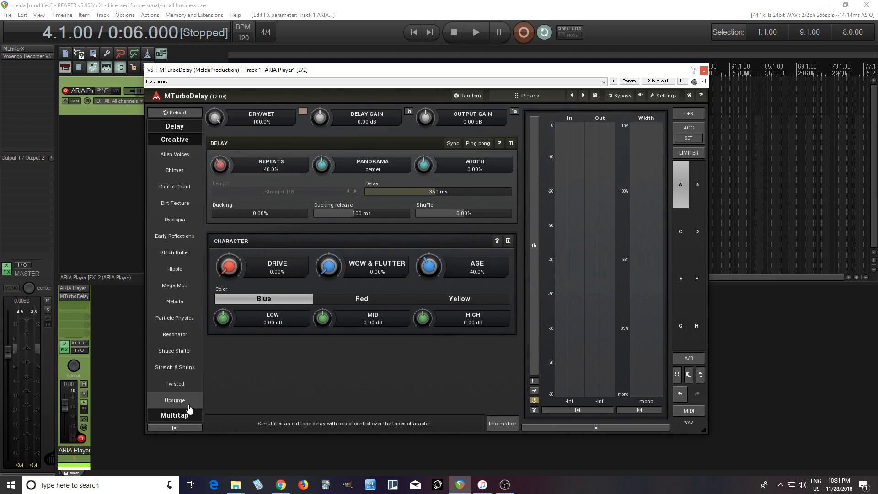
left_click(188, 171)
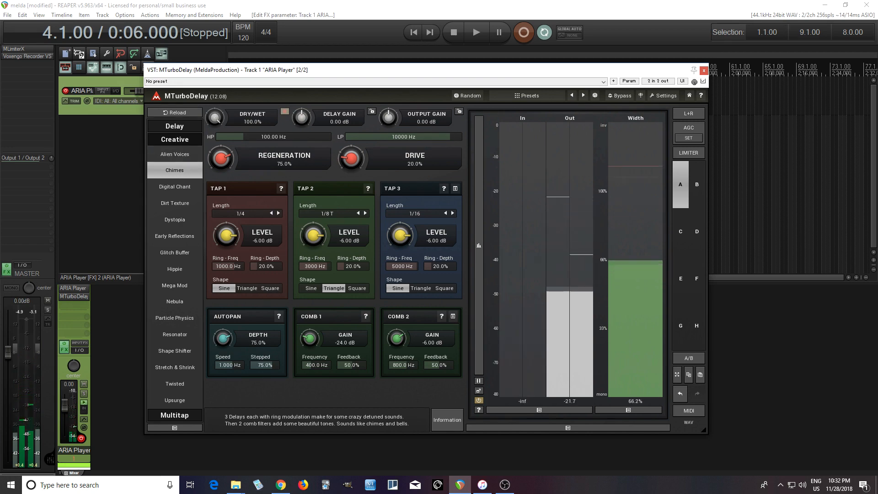
left_click_drag(215, 113, 217, 112)
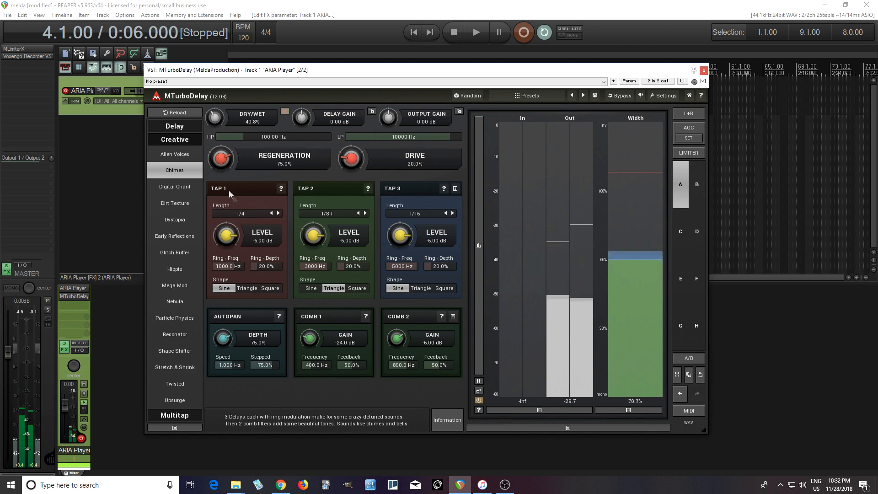
Load Early Reflections at 100% Dry/Wet and audition the extremes of Left/Right and Depth, ending centred at 100% depth.
left_click(176, 237)
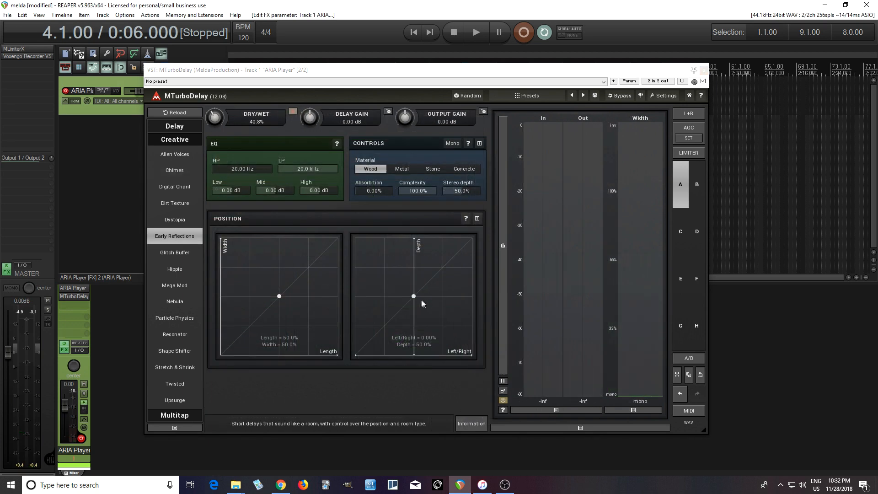
left_click_drag(413, 297, 414, 309)
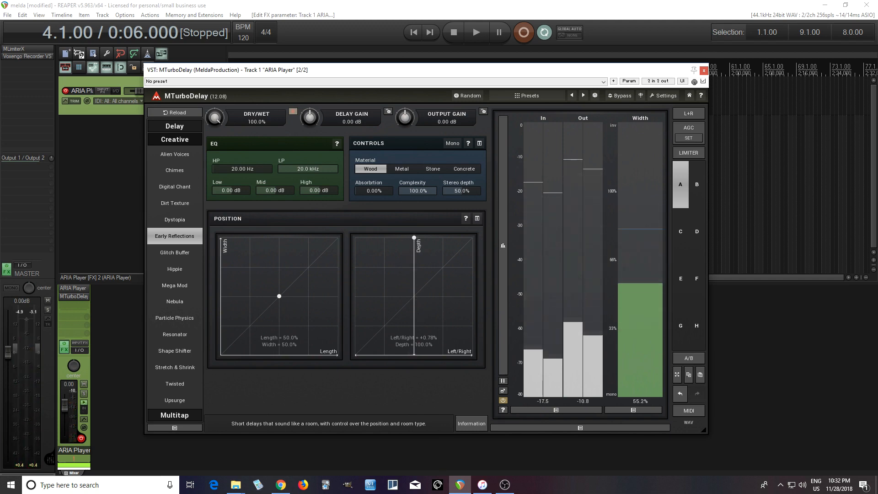
left_click_drag(414, 238, 355, 237)
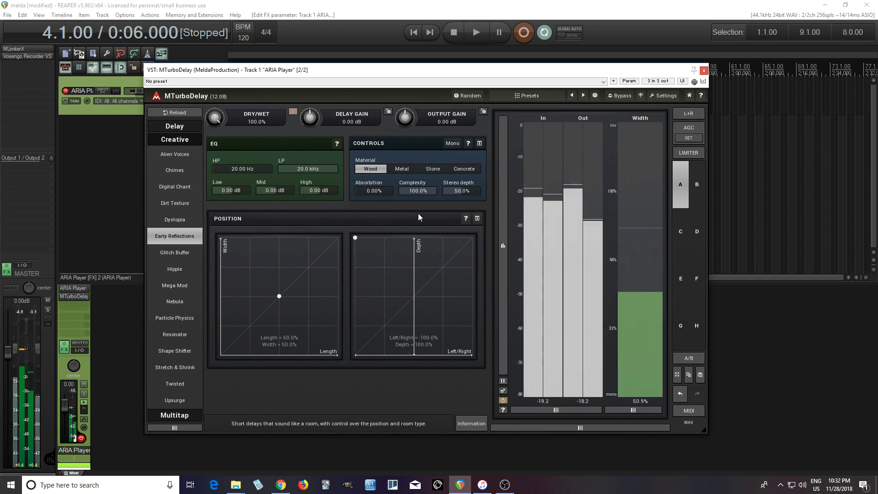
left_click_drag(368, 238, 370, 238)
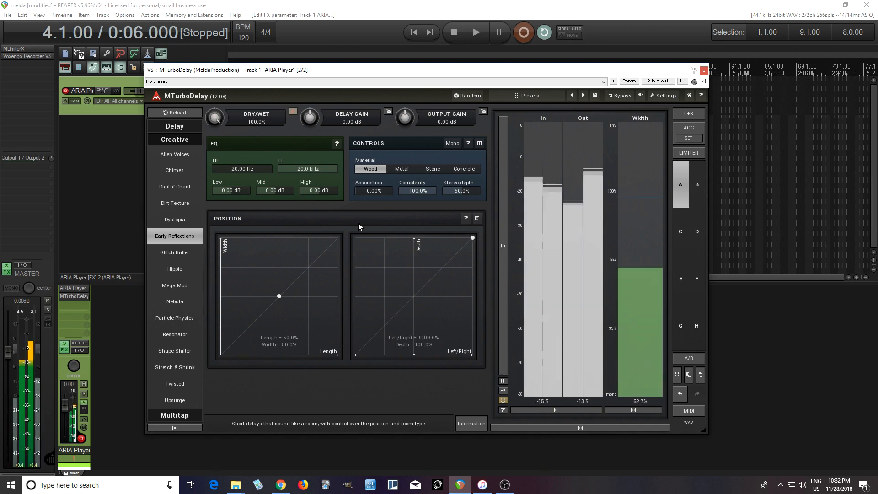
left_click_drag(472, 237, 472, 355)
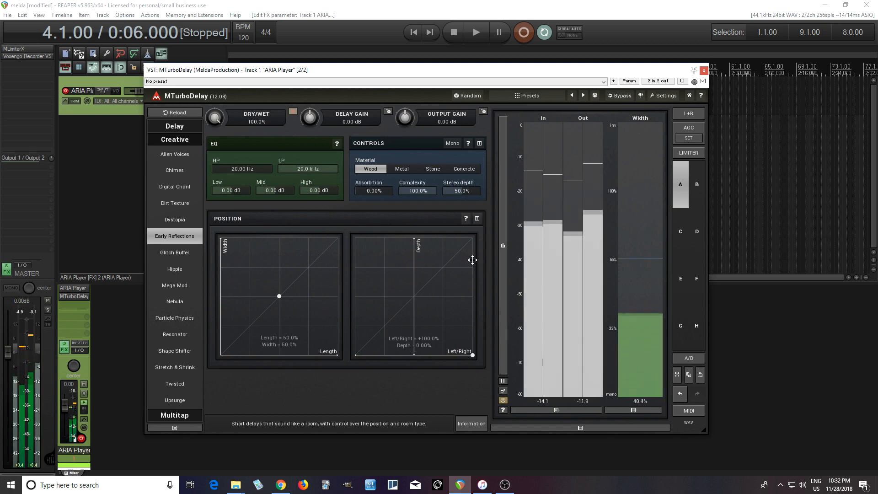
double_click(416, 288)
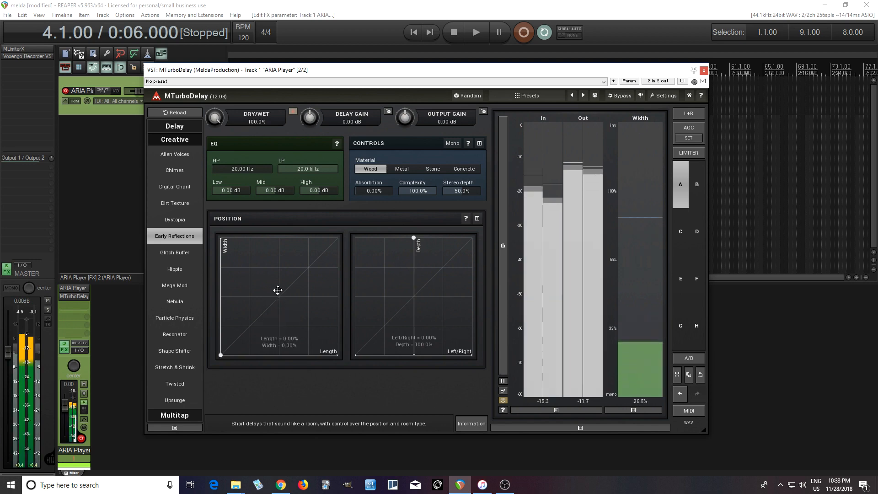
Set the room to 99.2% length and 100% width, and move the position to -88.5% Left/Right and 72.8% Depth.
left_click_drag(278, 290, 395, 172)
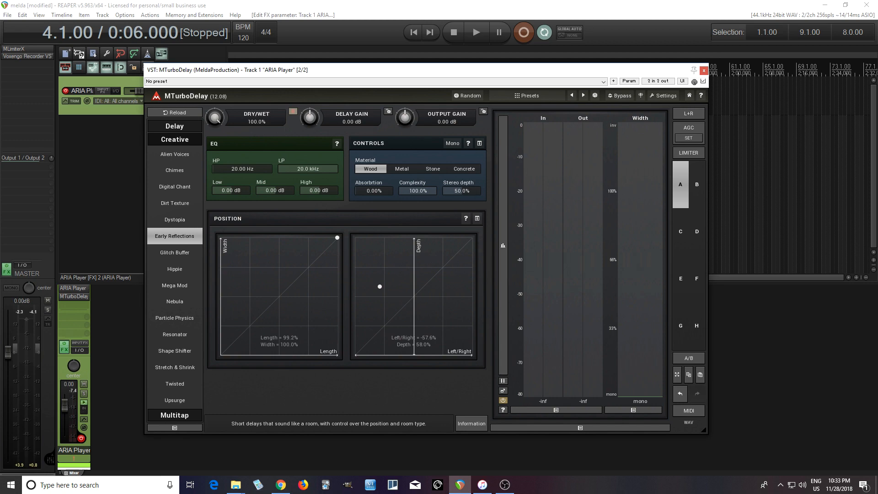
left_click_drag(379, 287, 361, 269)
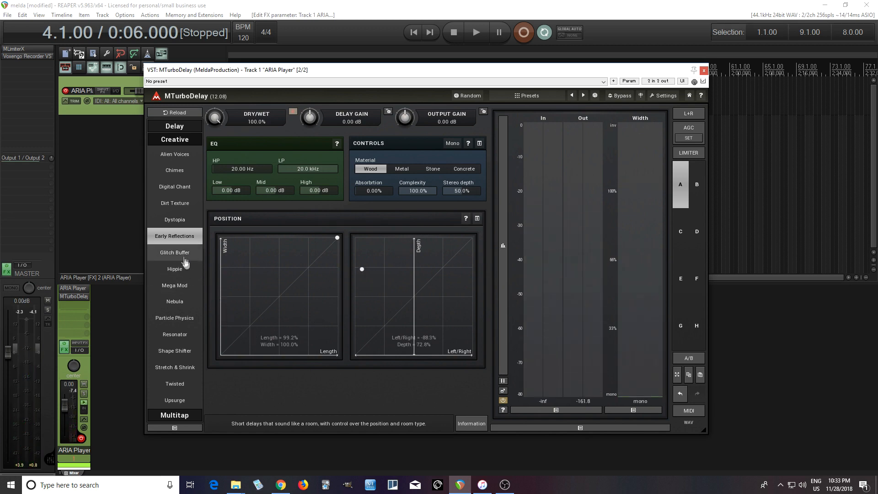
Load Glitch Buffer with Dry/Wet at 48.8%, then fill and empty the A Moderate buffer.
left_click(182, 255)
left_click_drag(217, 117, 216, 154)
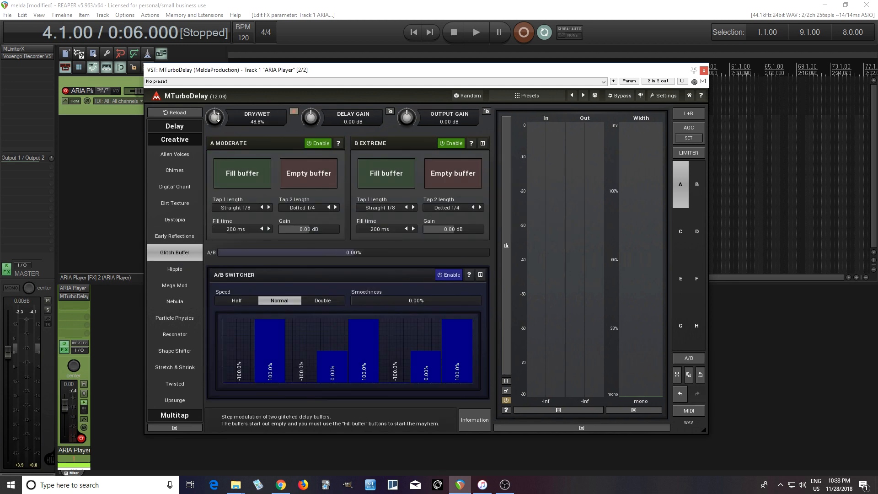
left_click(243, 165)
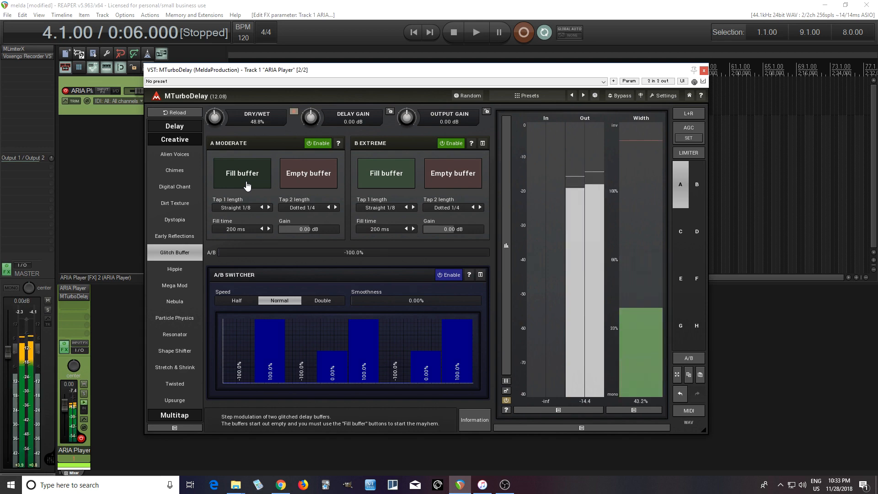
left_click(300, 174)
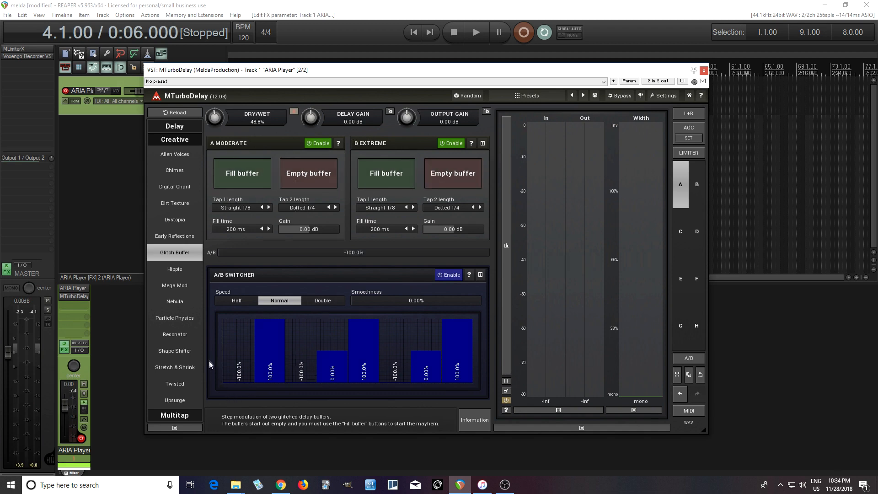
Load the Nebula grain delay and enable Freeze.
left_click(183, 309)
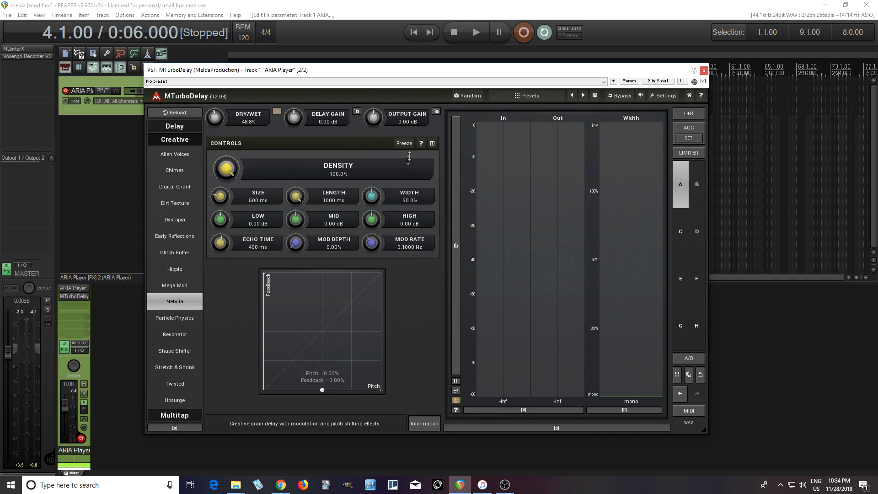
left_click(404, 143)
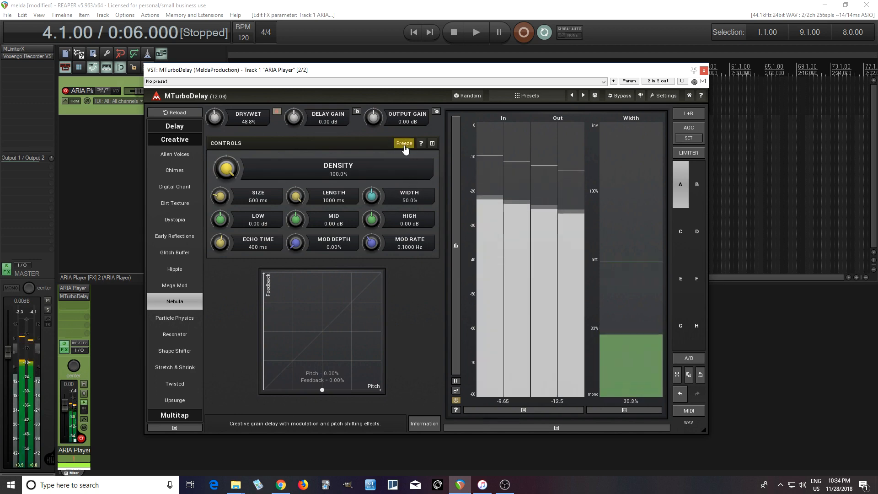
Try other Pitch and Feedback positions, then set Mod Depth to 30.8% and Mod Rate to 1.360 Hz with Freeze on.
left_click_drag(319, 389, 370, 315)
left_click_drag(321, 295, 362, 292)
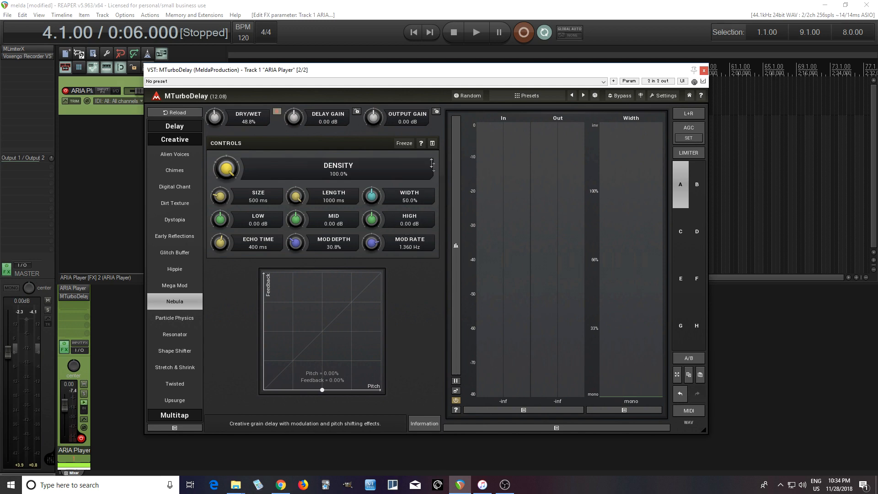
left_click(406, 144)
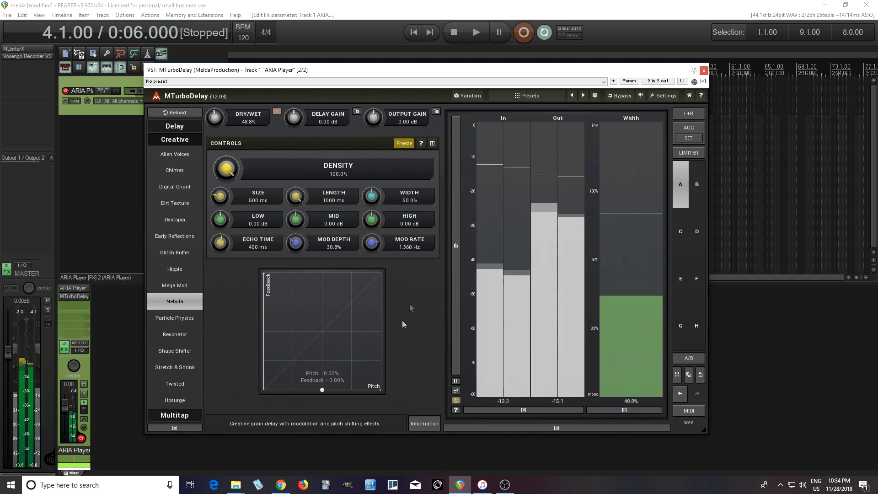
Try Pitch +49.8% and Feedback 69.6% with Mod Depth at 68.4%, then turn off Freeze and reset Pitch and Feedback to 0%.
left_click_drag(326, 390, 351, 308)
left_click_drag(300, 245, 304, 226)
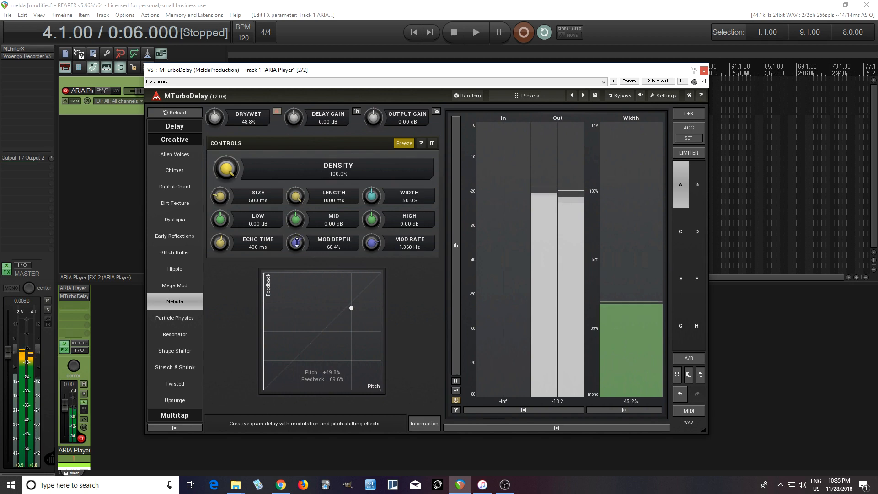
left_click(406, 146)
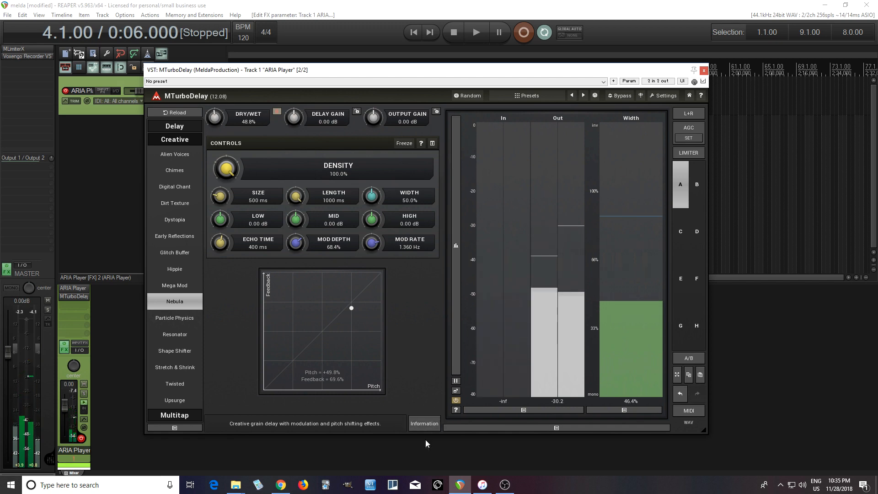
double_click(334, 377)
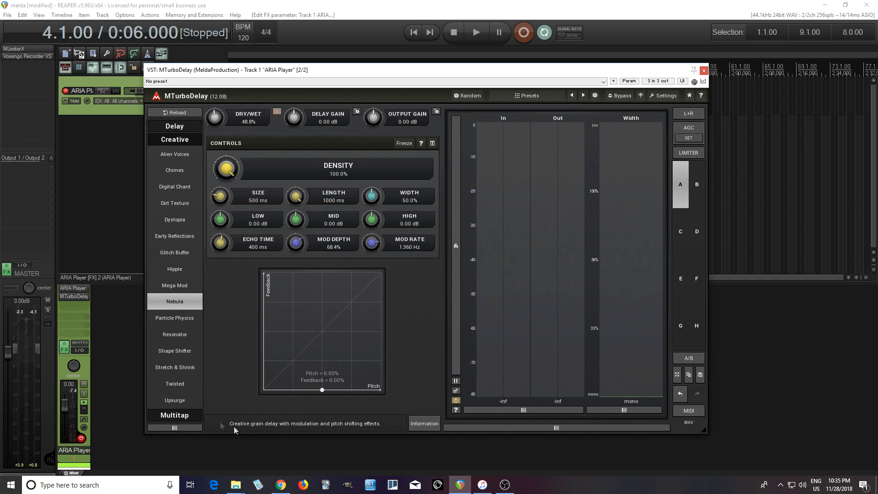
Load Upsurge, turn off Sync for its delay, and set the Upsurge Length to a straight 1/4 (500 ms).
left_click(187, 406)
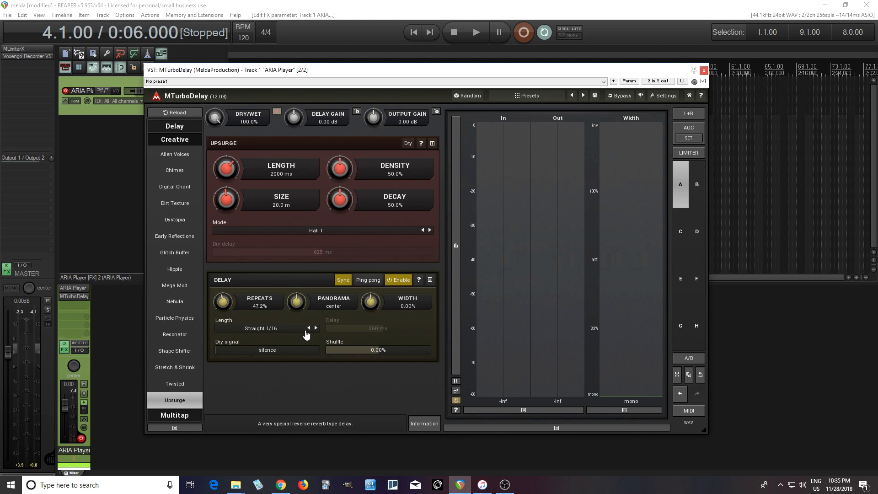
left_click(343, 280)
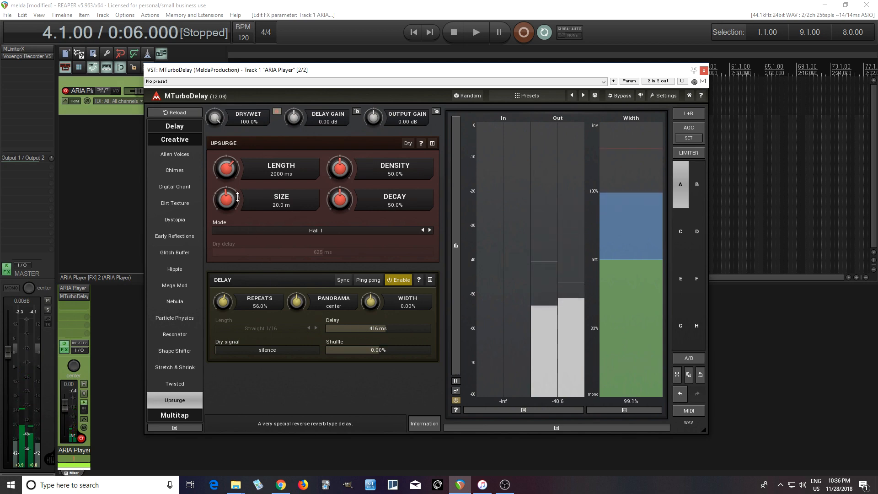
double_click(230, 169)
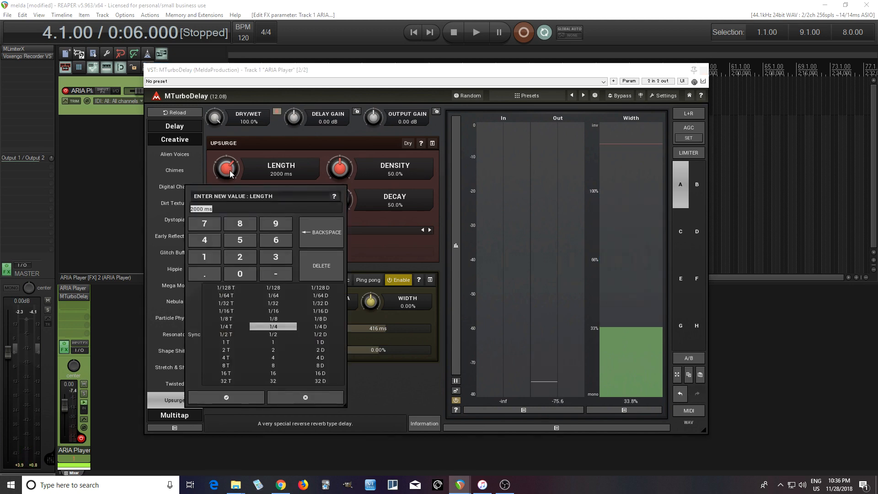
left_click(276, 320)
left_click(274, 327)
left_click(248, 398)
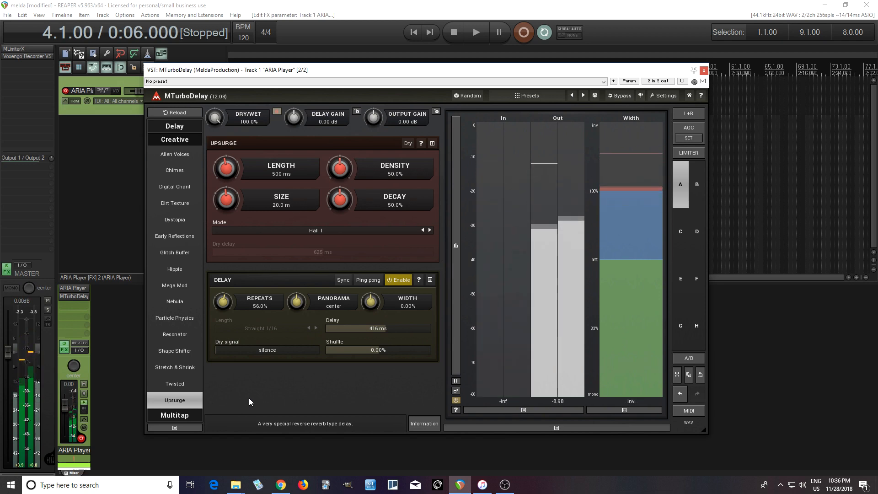
Load the Multitap device Loaded and raise the levels of its eight active bars to 100%.
left_click(185, 418)
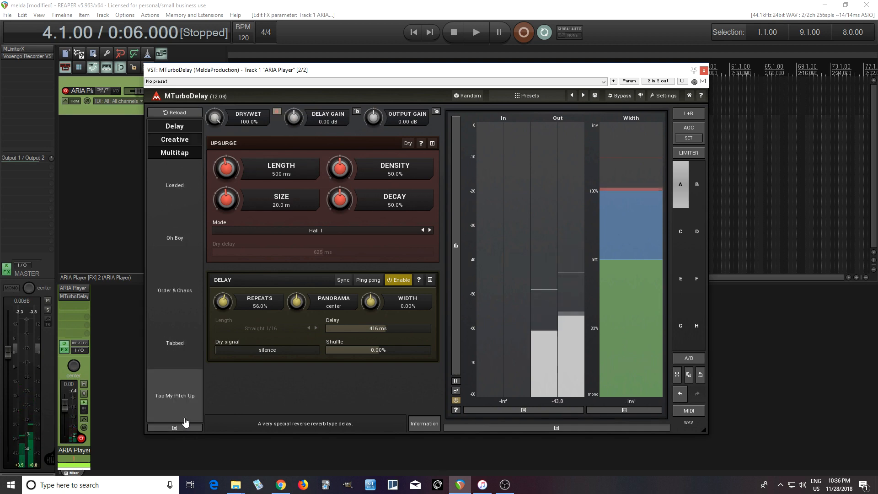
left_click(174, 186)
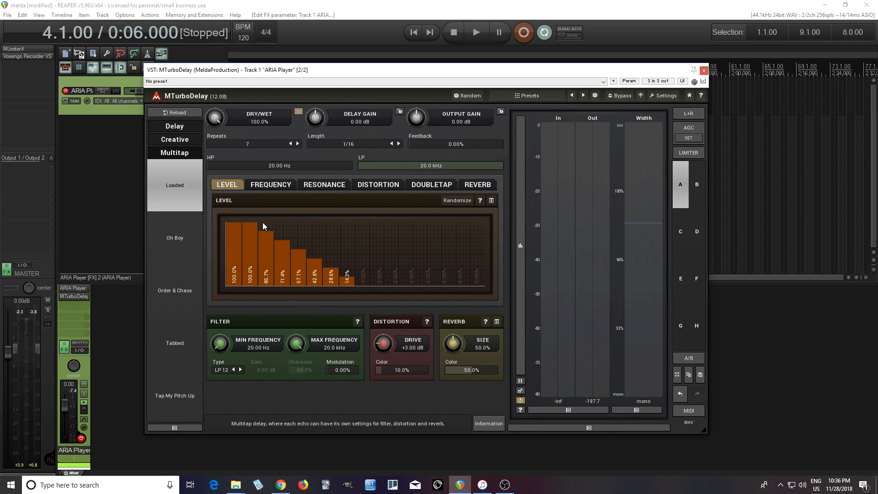
left_click_drag(264, 224, 344, 214)
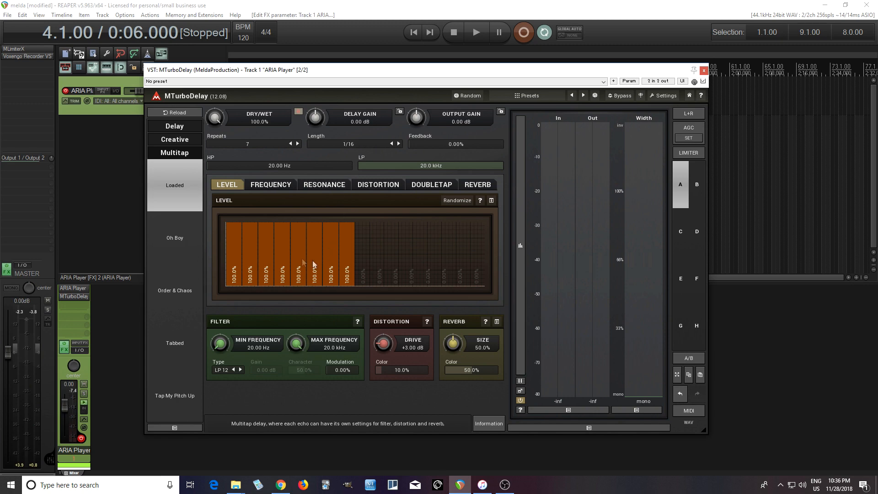
Lower the tap frequencies to 97.36 Hz and 647.3 Hz on bars two and three, and 973.0, 129.8 and 473.9 Hz on bars five, six and eight.
left_click(269, 186)
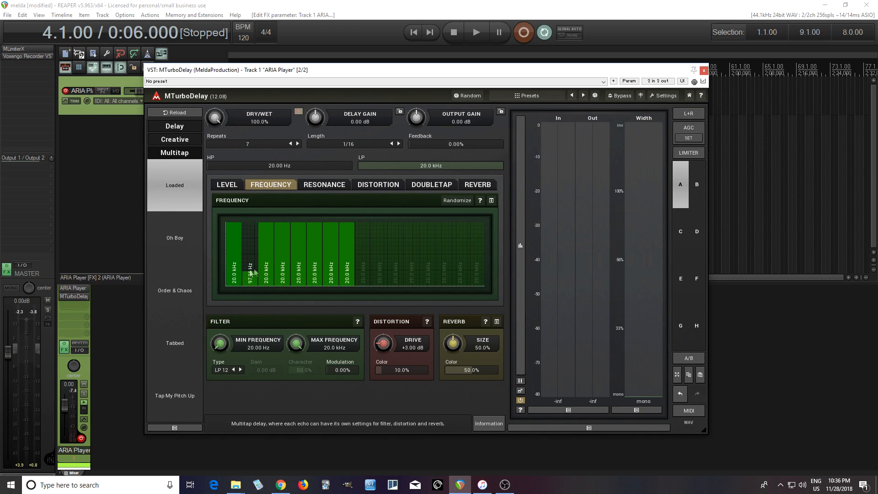
left_click_drag(249, 274, 265, 271)
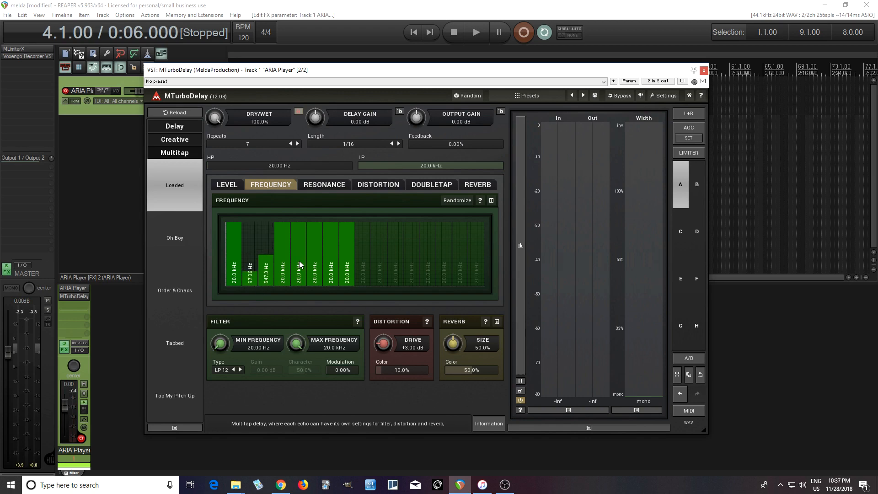
left_click_drag(313, 273, 317, 272)
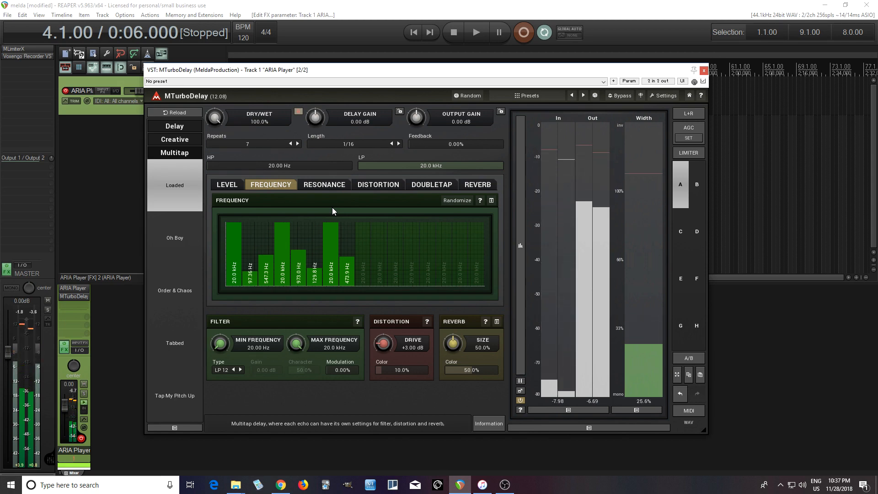
Look through the Resonance, Distortion, Doubletap and Reverb graphs of Loaded.
left_click(323, 185)
left_click(374, 185)
left_click(423, 186)
left_click(481, 187)
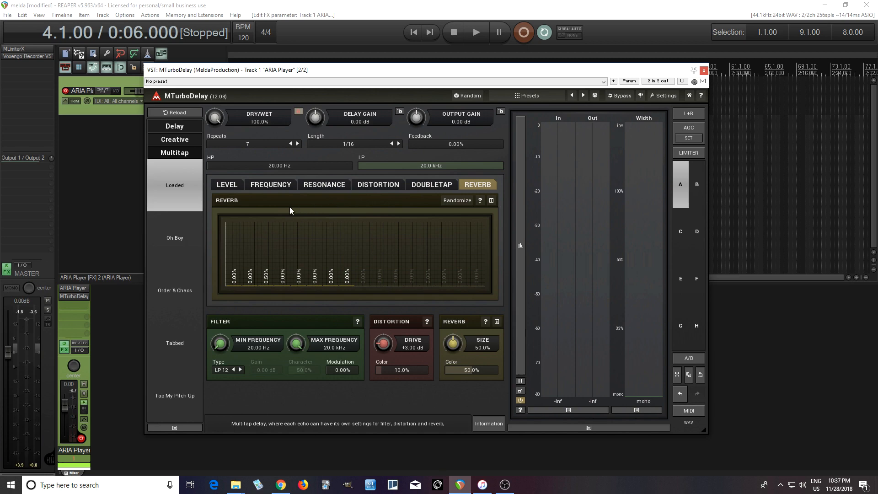
Load Tabbed with Auto-swell at 424 ms and try the delay characters up to Lo-Fi analog, ending on Clean.
left_click(174, 364)
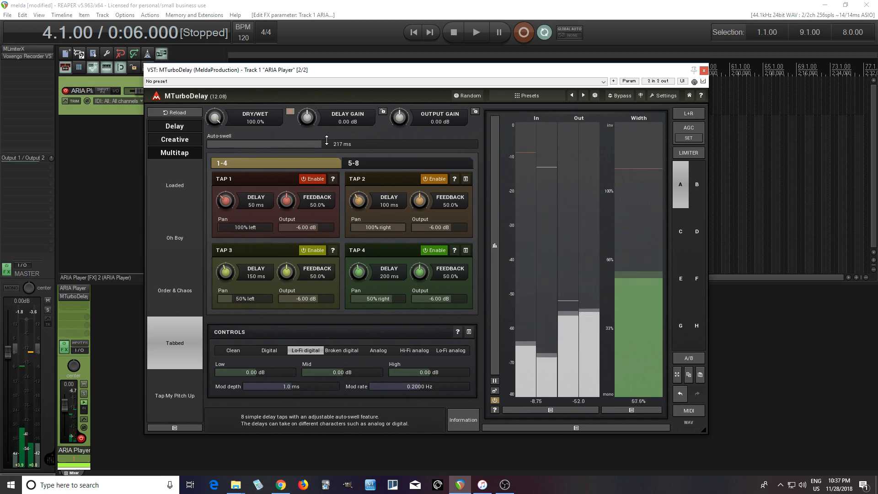
left_click_drag(327, 140, 326, 131)
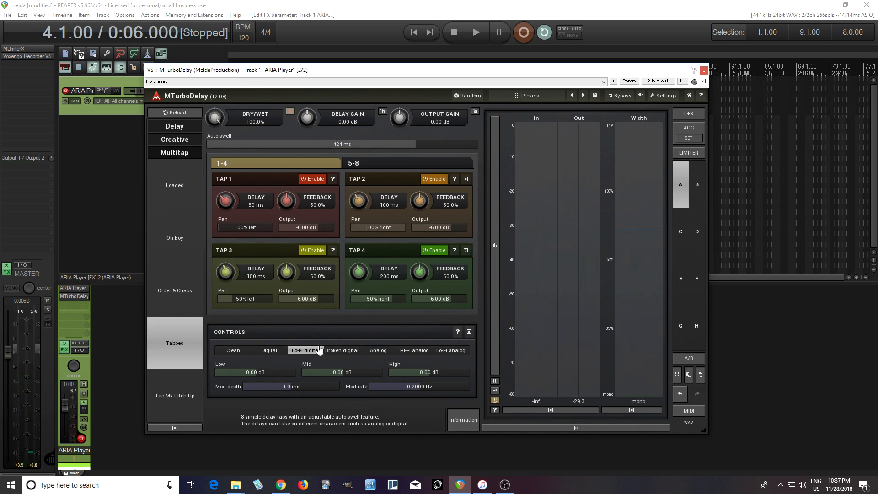
left_click(238, 356)
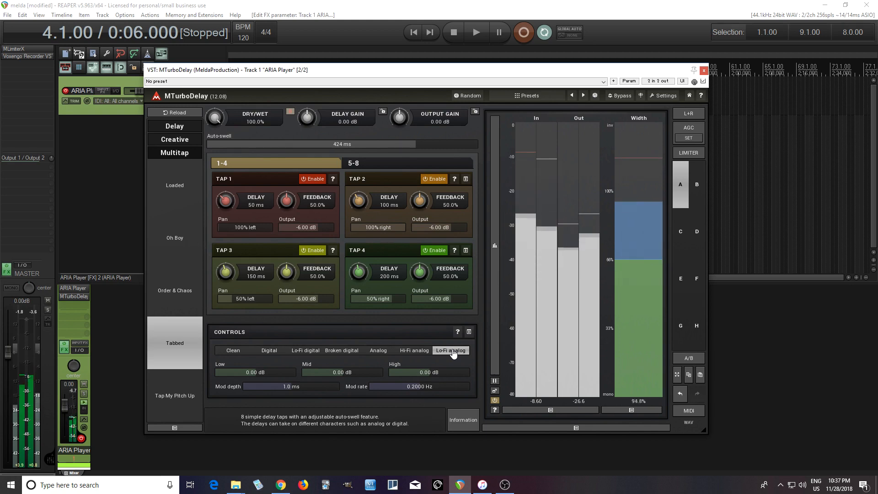
left_click(233, 351)
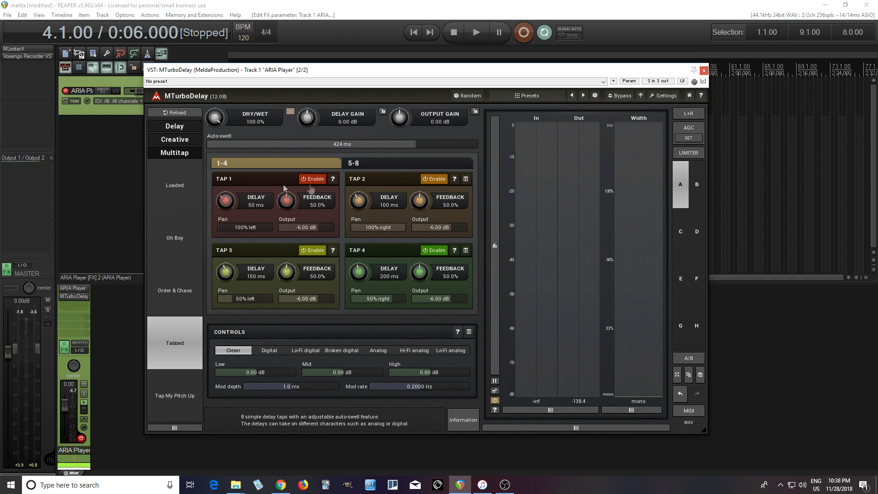
Show taps 5-8, then set Mod depth to 1.1 ms, Auto-swell to 0 ms and Dry/Wet to 42.4%.
left_click(358, 165)
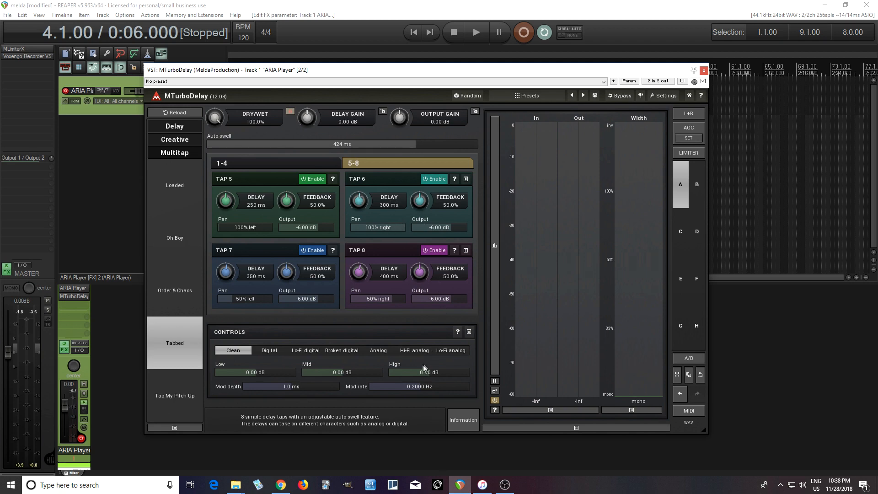
left_click_drag(298, 390, 298, 388)
left_click_drag(315, 144, 315, 201)
mouse_move(218, 118)
left_mouse_down()
mouse_move(218, 142)
mouse_move(222, 108)
left_mouse_up()
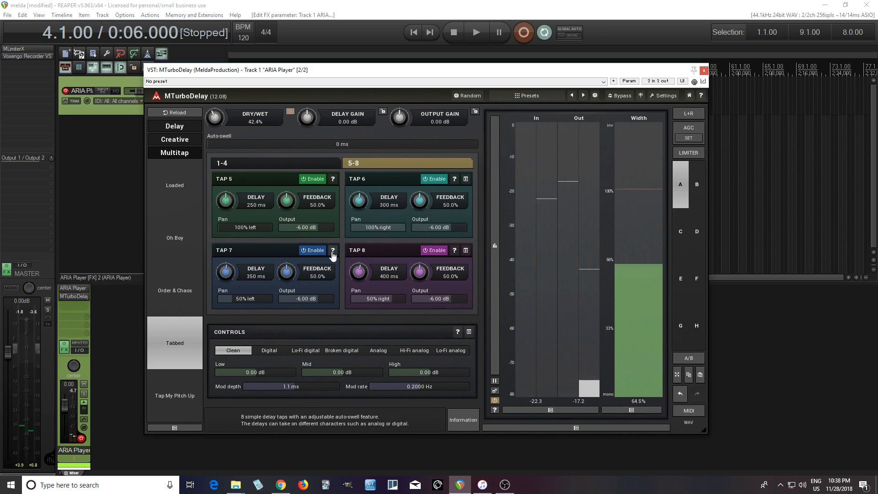
Disable taps 5 to 8 and turn all four back on.
left_click(313, 251)
left_click(435, 250)
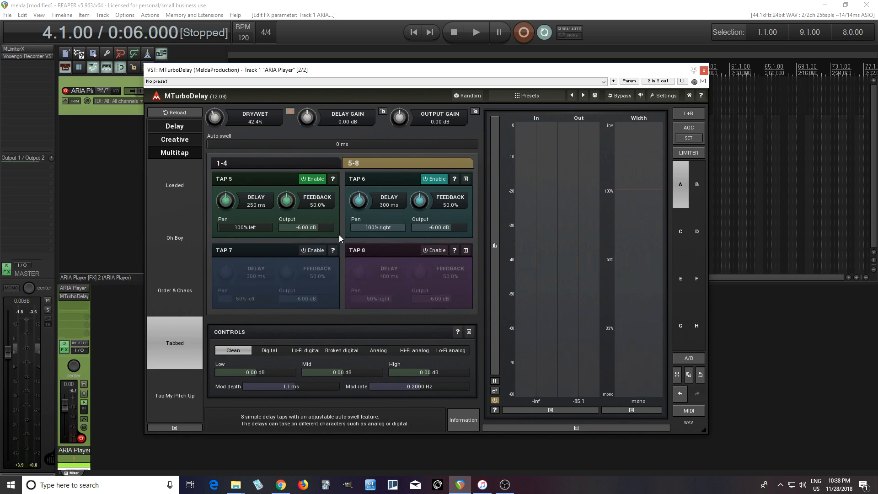
left_click(312, 179)
left_click(433, 179)
left_click(313, 178)
left_click(432, 179)
left_click(313, 251)
left_click(434, 250)
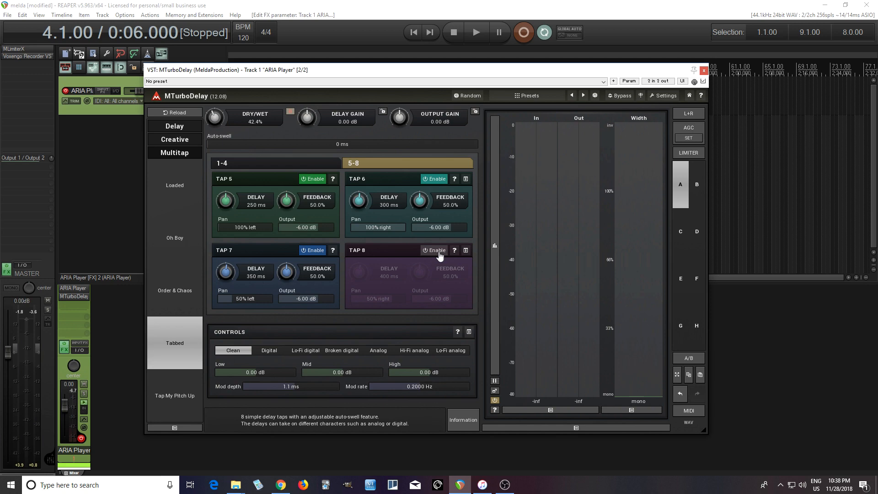
Run the plugin's CPU benchmark from the settings, examine the results, and close the settings.
left_click(662, 95)
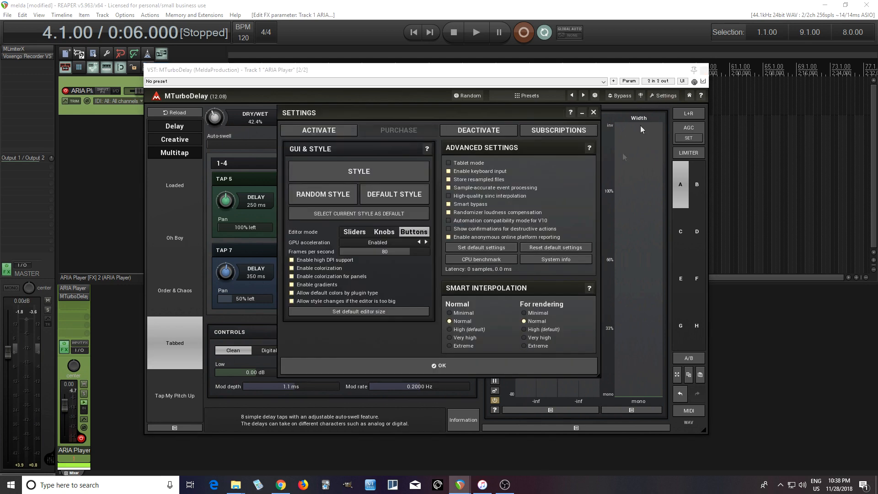
left_click(485, 261)
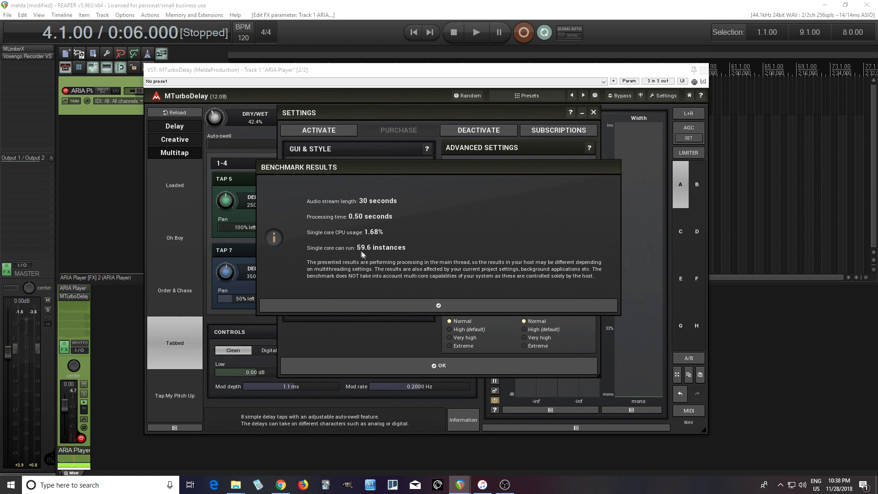
left_click(402, 305)
left_click(434, 366)
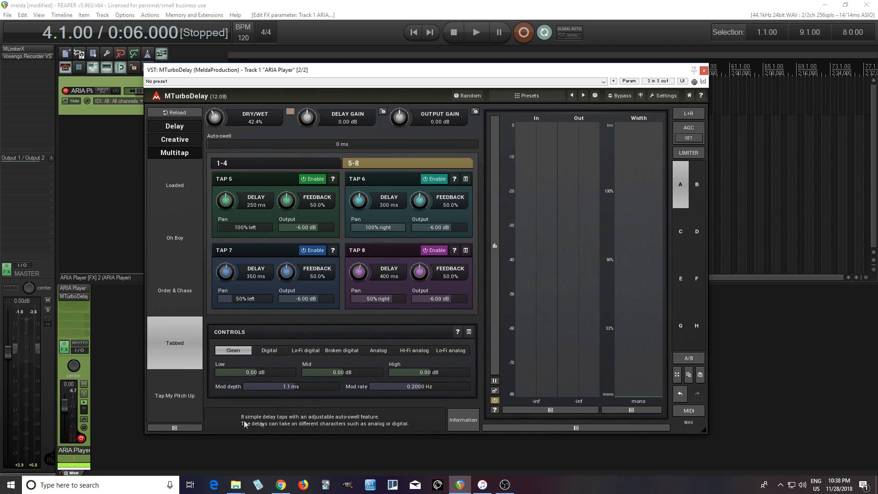
Load Tap My Pitch Up, raise taps 2 to 7 to about 100% level, and set Dry/Wet to 49.6%.
left_click(178, 413)
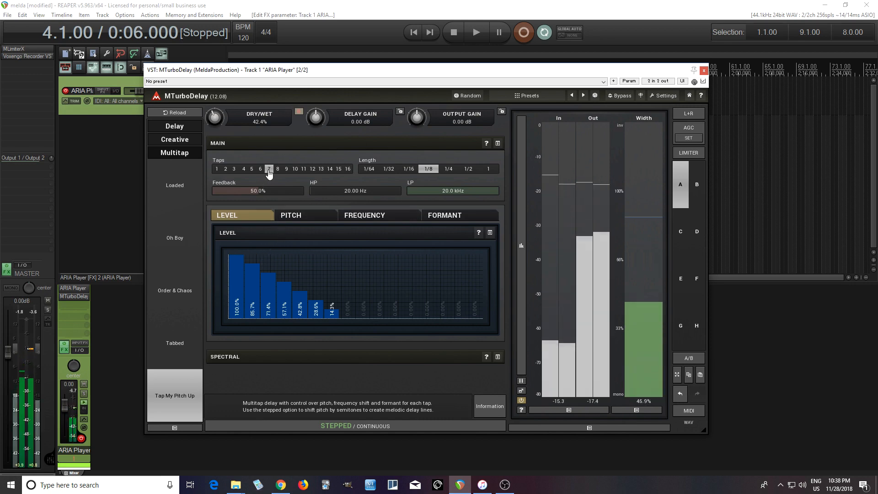
left_click(254, 257)
left_click_drag(255, 258, 339, 252)
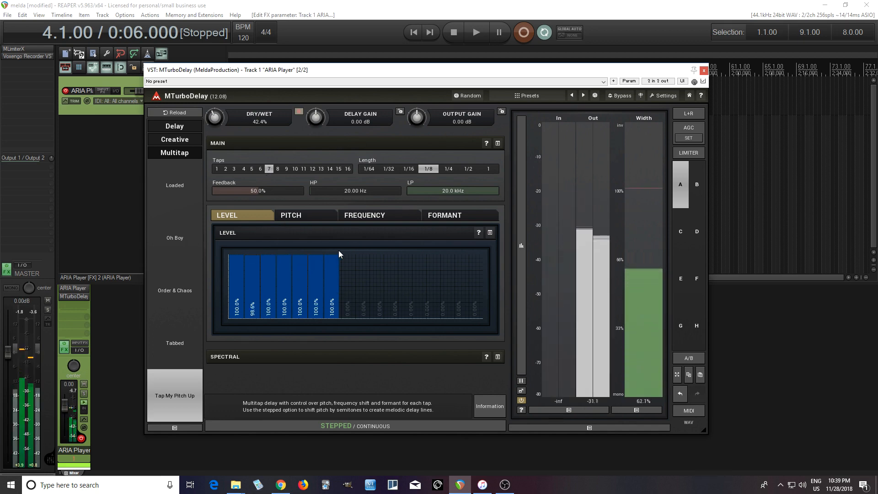
left_click_drag(229, 119, 228, 110)
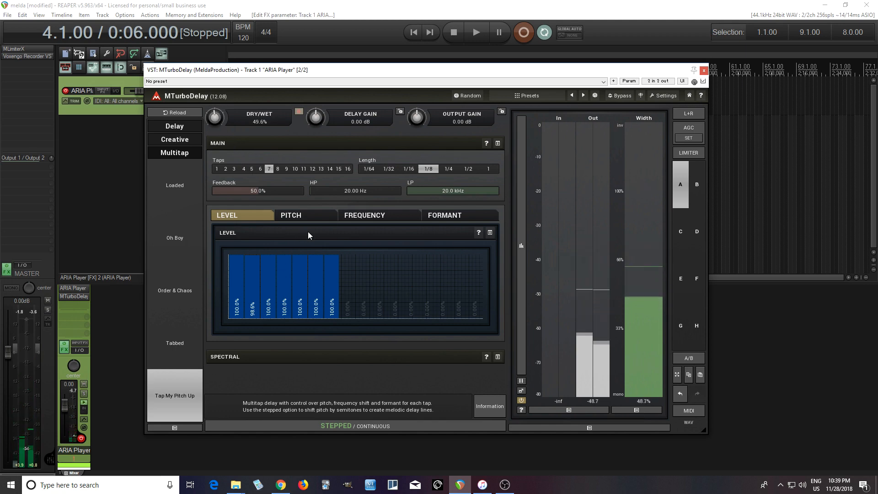
Try a rising pitch curve from +6 to +24 semitones across taps 2 to 7, then flatten it.
left_click(308, 218)
left_click_drag(252, 279, 340, 254)
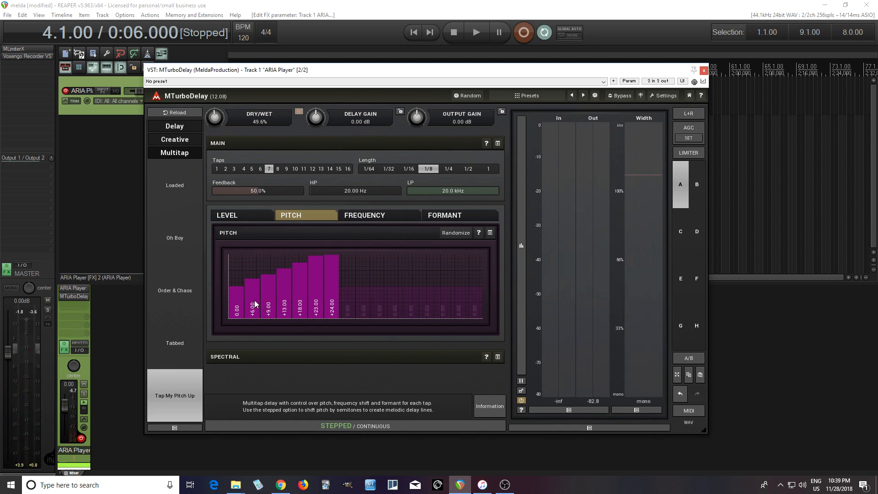
left_click_drag(334, 280, 254, 284)
Set the pitch of taps 2 to 7 to rise in single semitones from +1.00 to +6.00.
left_click(251, 284)
left_click(266, 282)
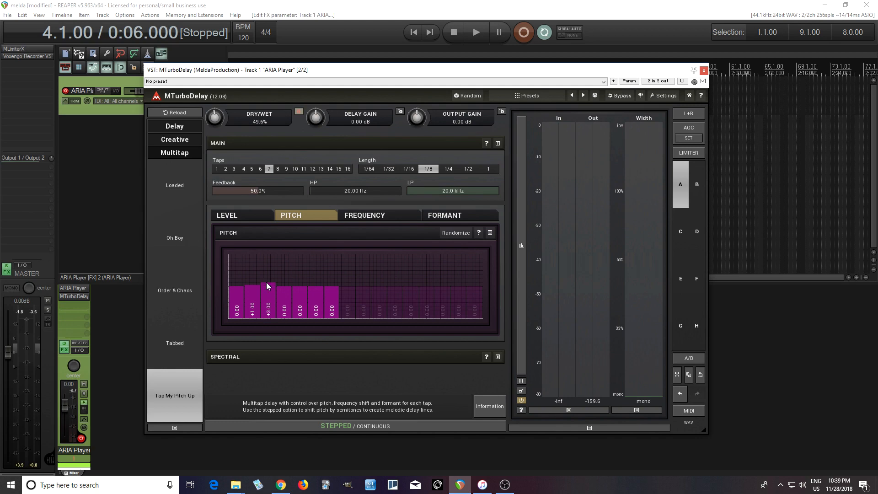
left_click(283, 284)
left_click(303, 282)
left_click(316, 279)
left_click(327, 277)
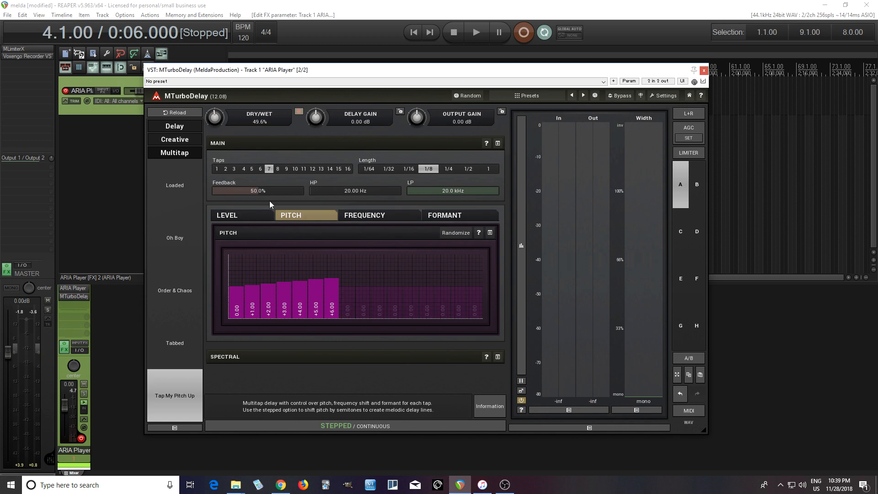
Reduce Feedback to 0% and shorten the tap Length through 1/16 and 1/32 to 1/64.
left_click_drag(270, 188, 270, 235)
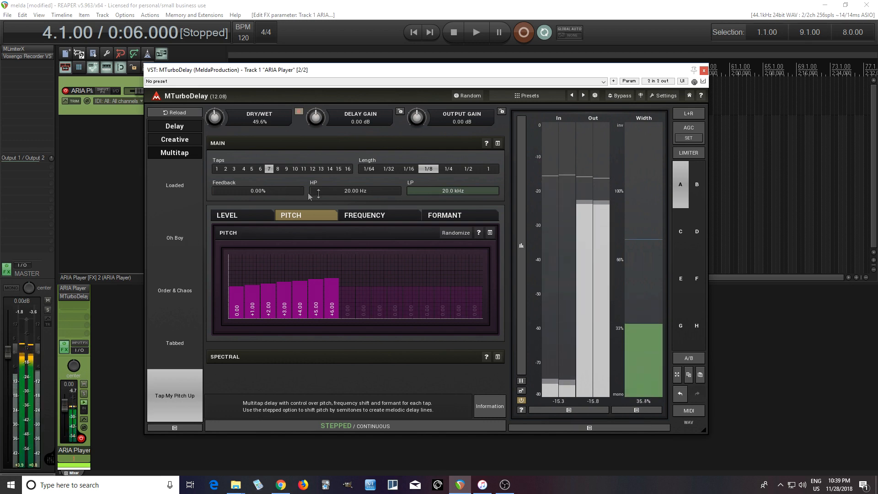
left_click(409, 169)
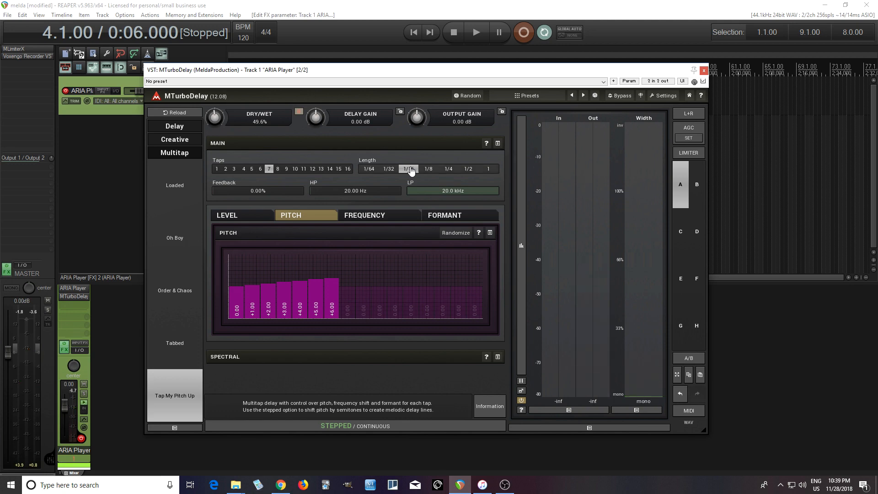
left_click(389, 168)
left_click(369, 169)
Look through the Frequency, Formant, Pitch and Level graphs of Tap My Pitch Up.
left_click(363, 216)
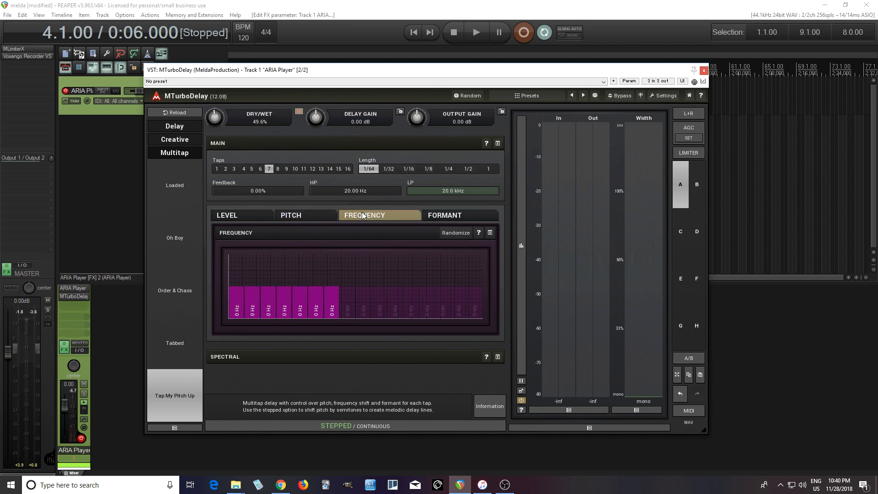
left_click(445, 217)
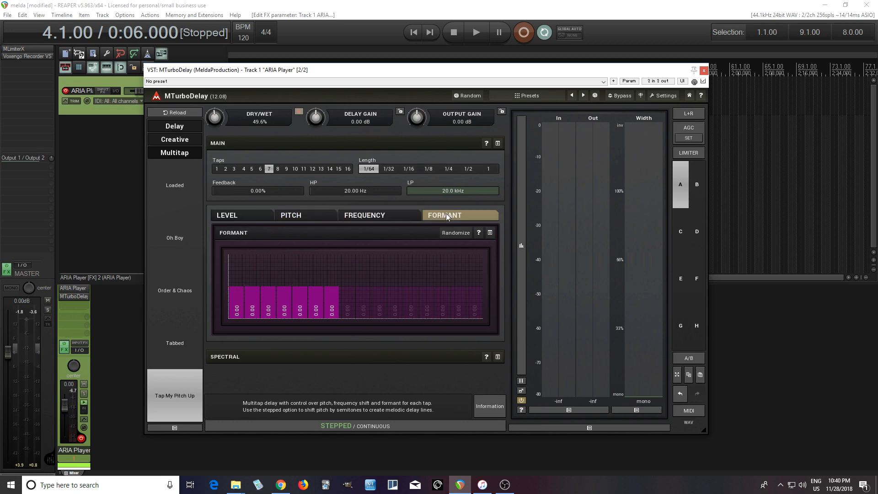
left_click(307, 215)
left_click(254, 215)
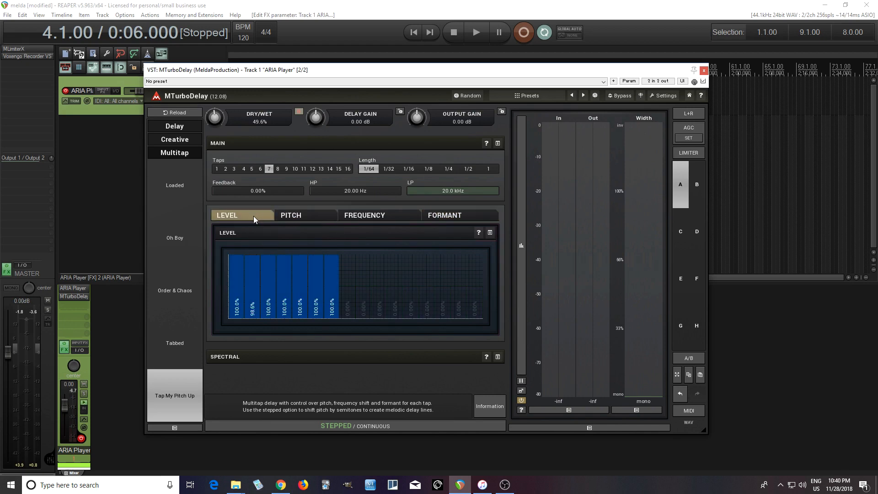